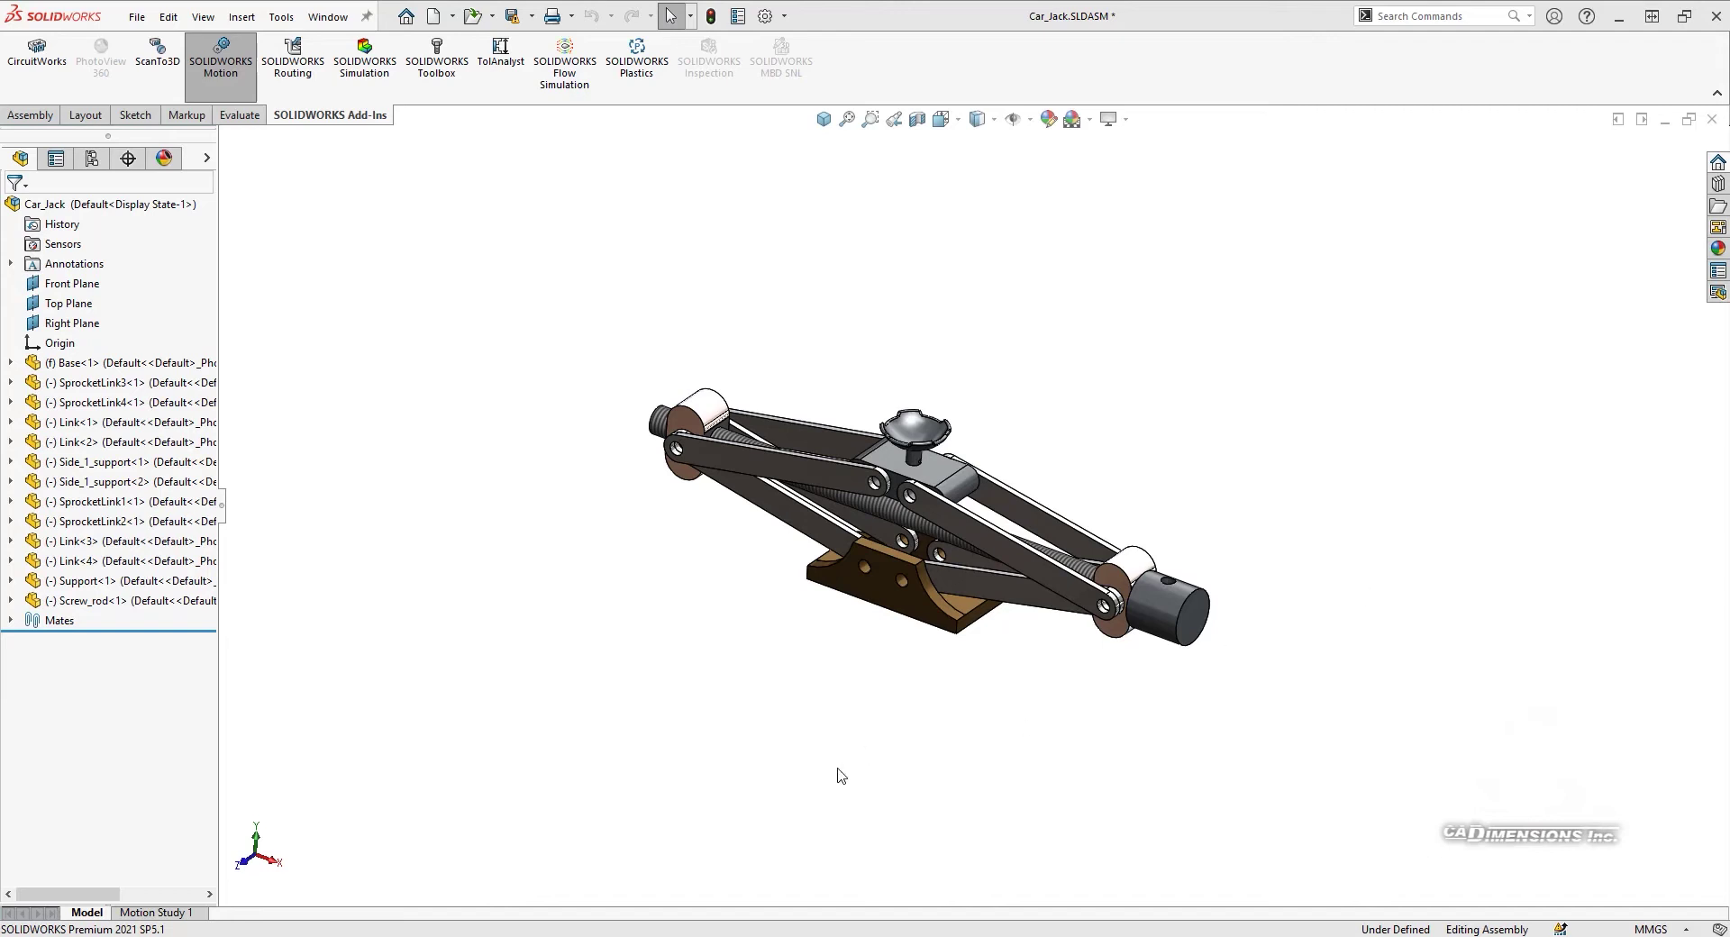
Step: Review the assembly's mates, checking the Screw1 mate on the screw rod
left_click(24, 622)
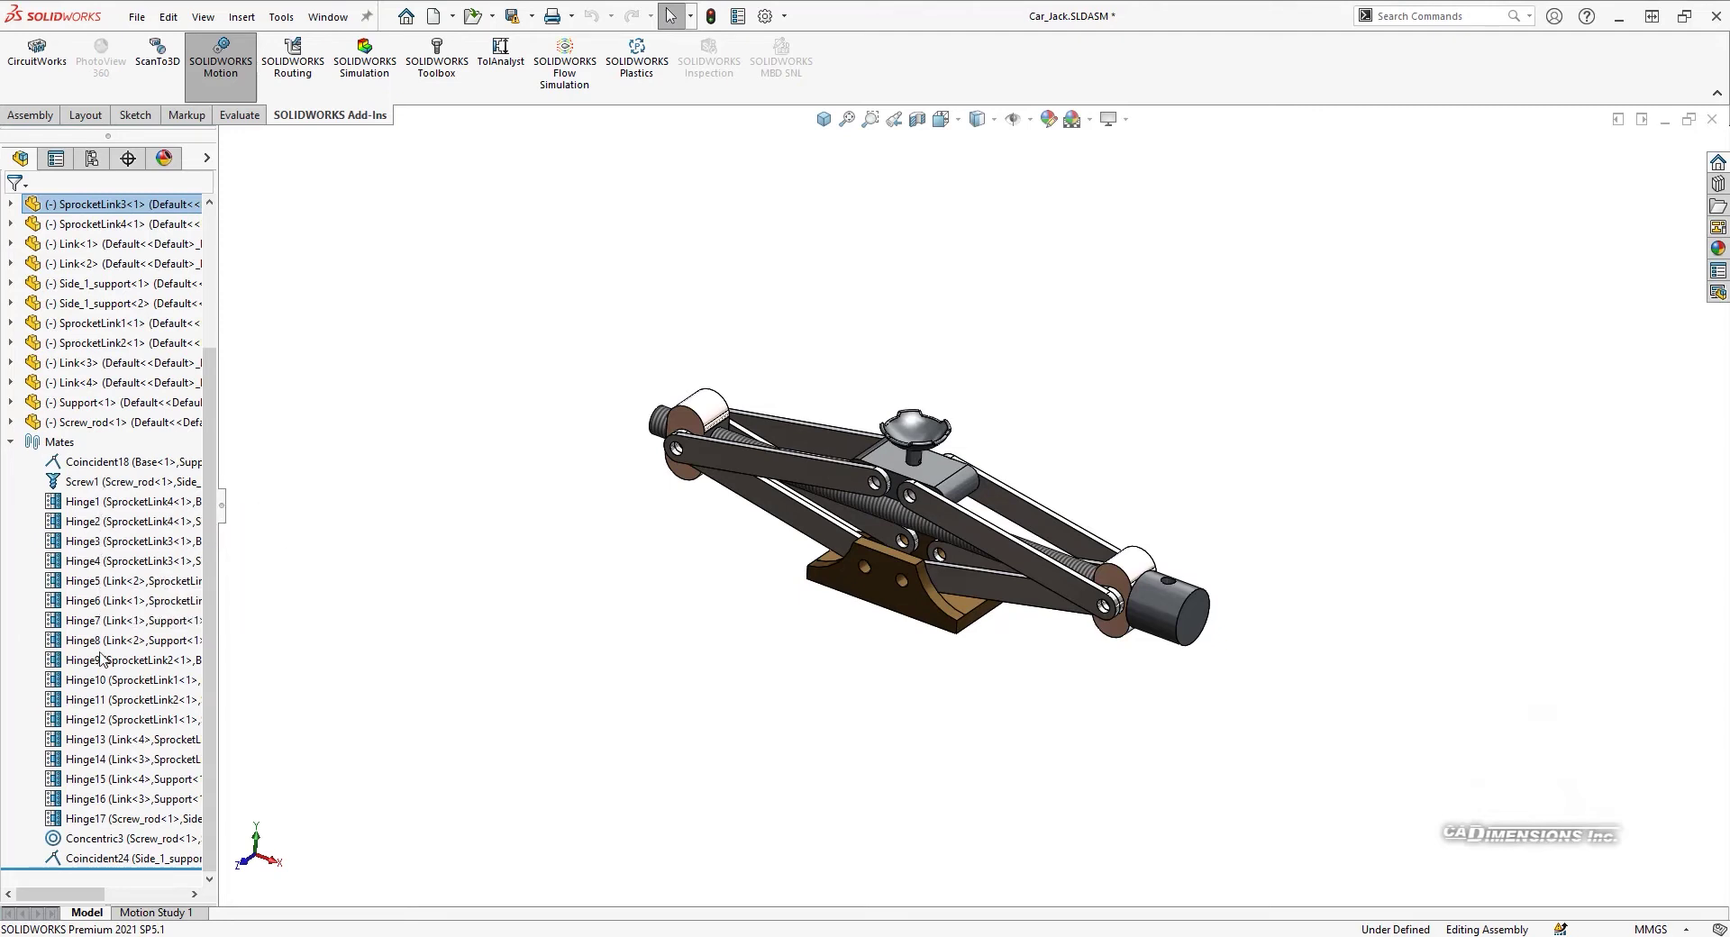
left_click(107, 484)
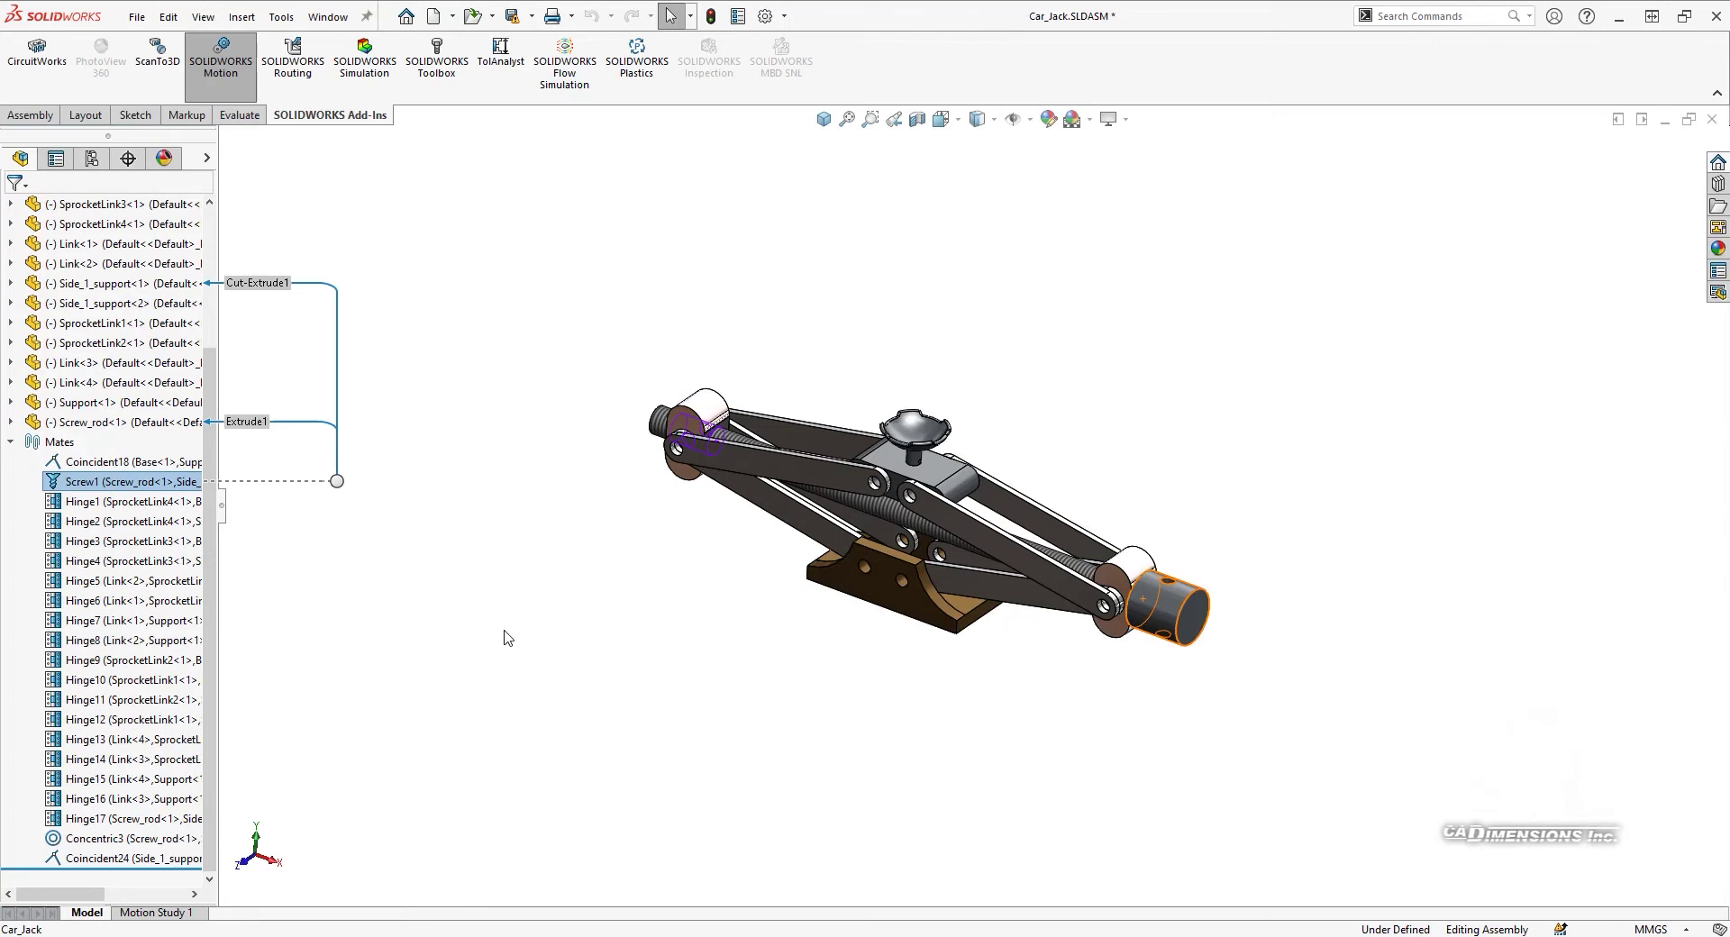
left_click(13, 442)
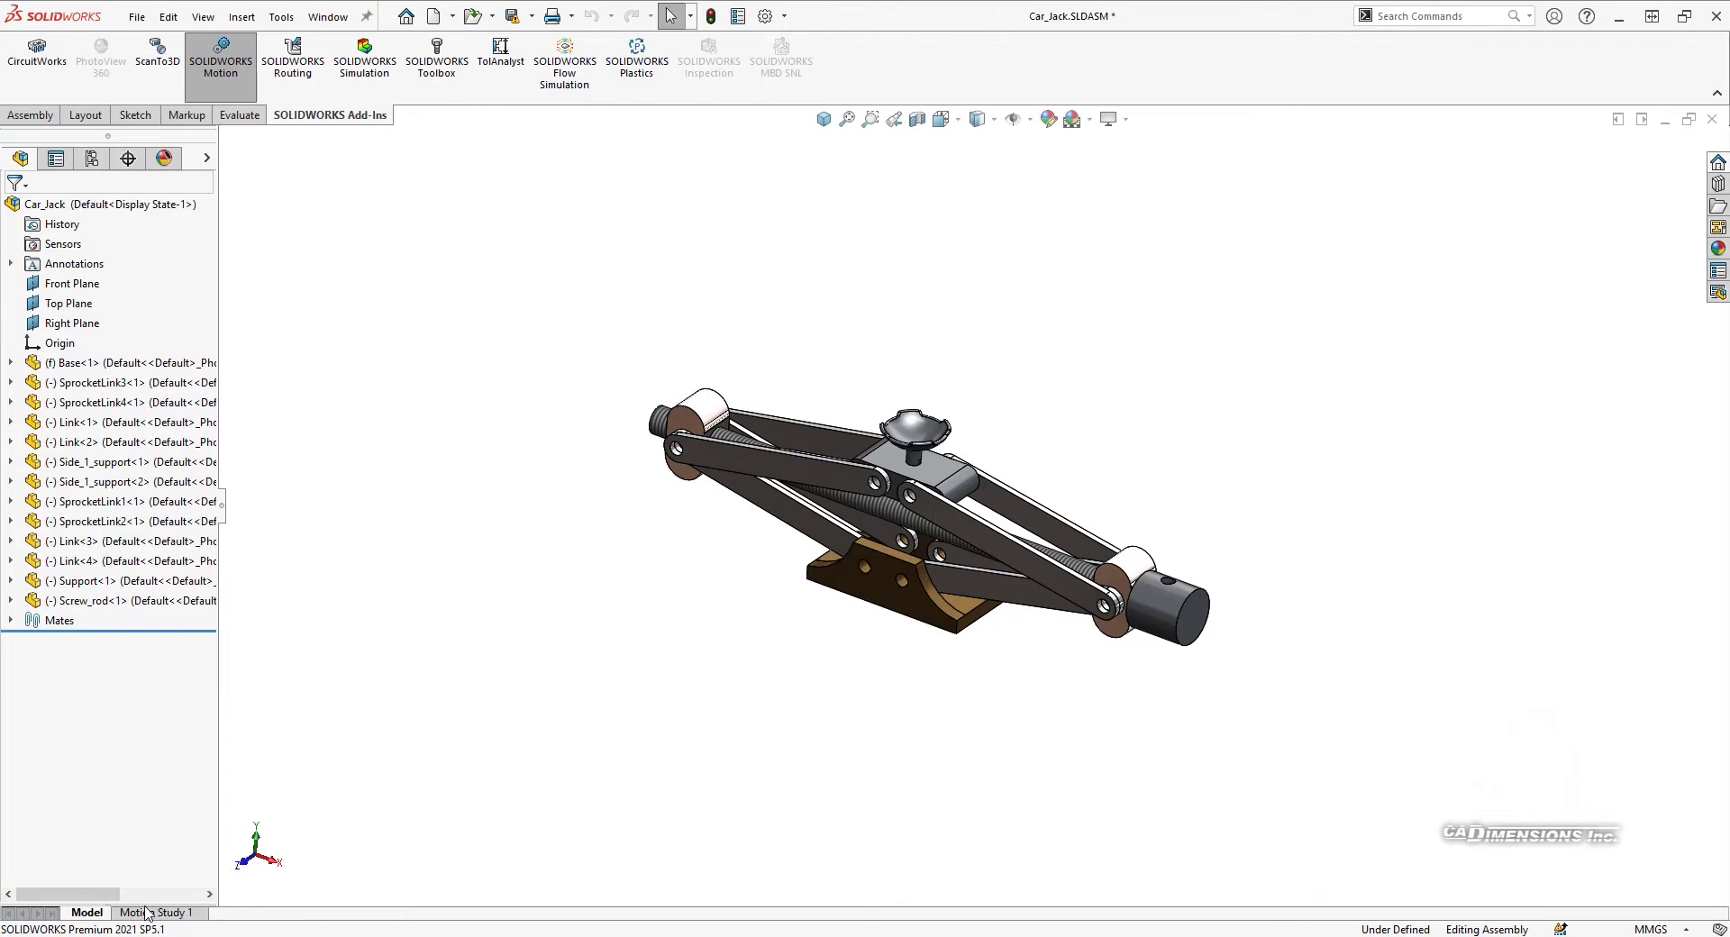
Step: In Motion Study 1 (Motion Analysis), add a reversed 100 RPM rotary motor on the screw rod's end face
left_click(145, 913)
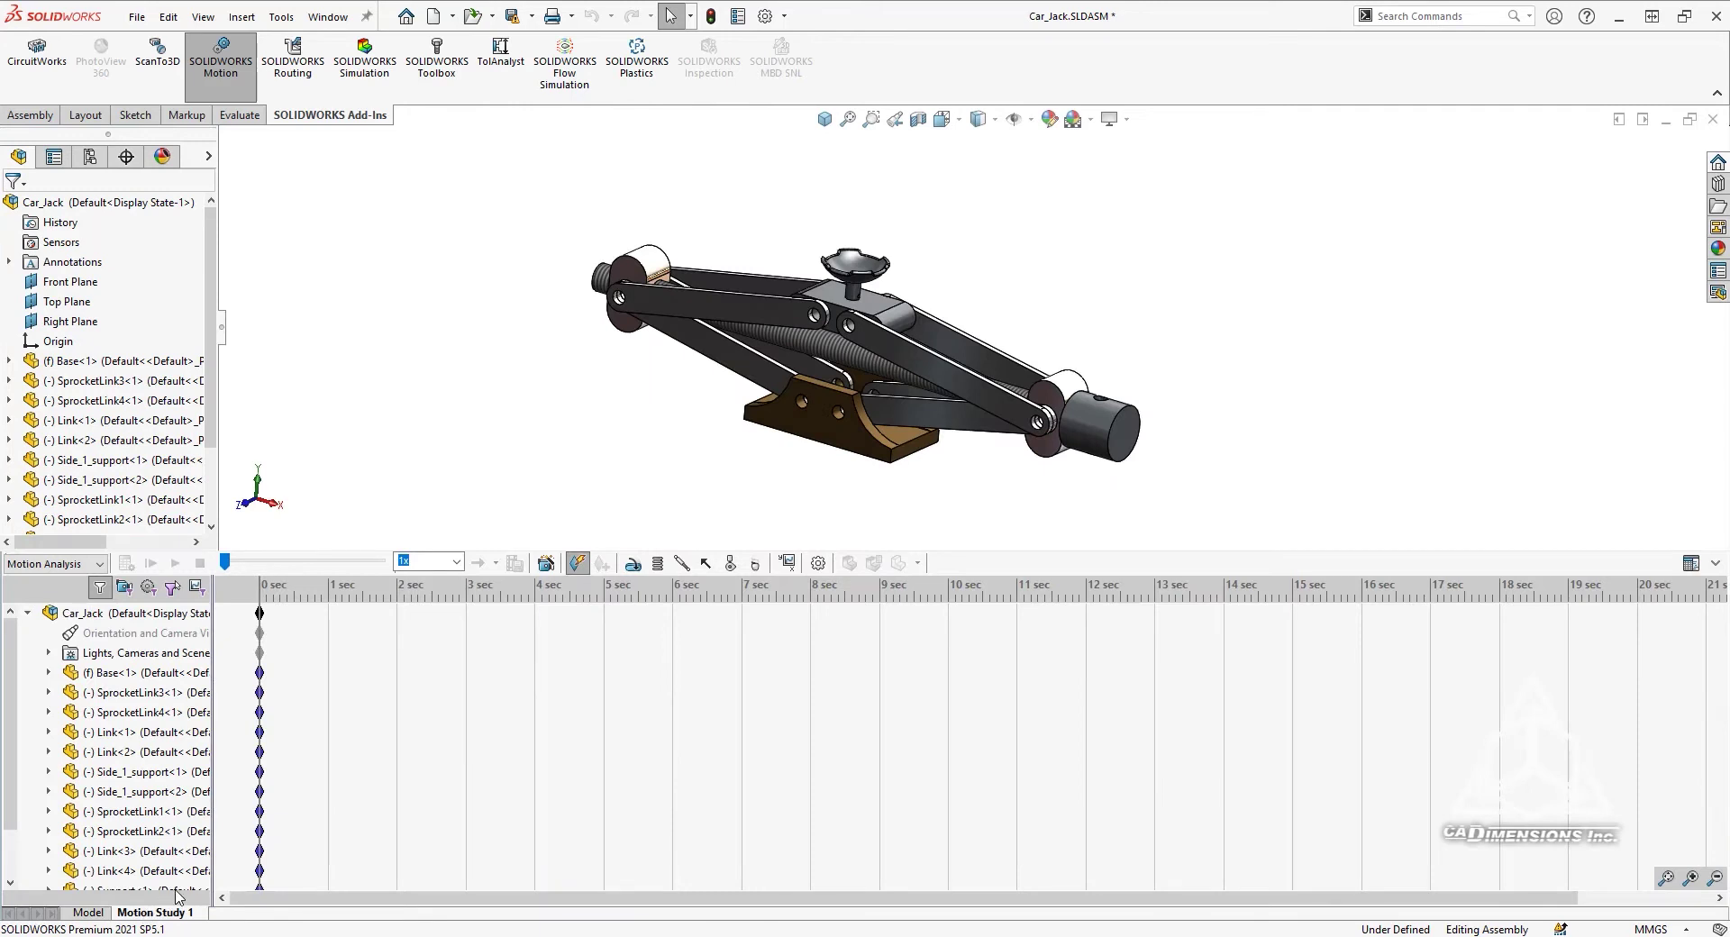
left_click(90, 564)
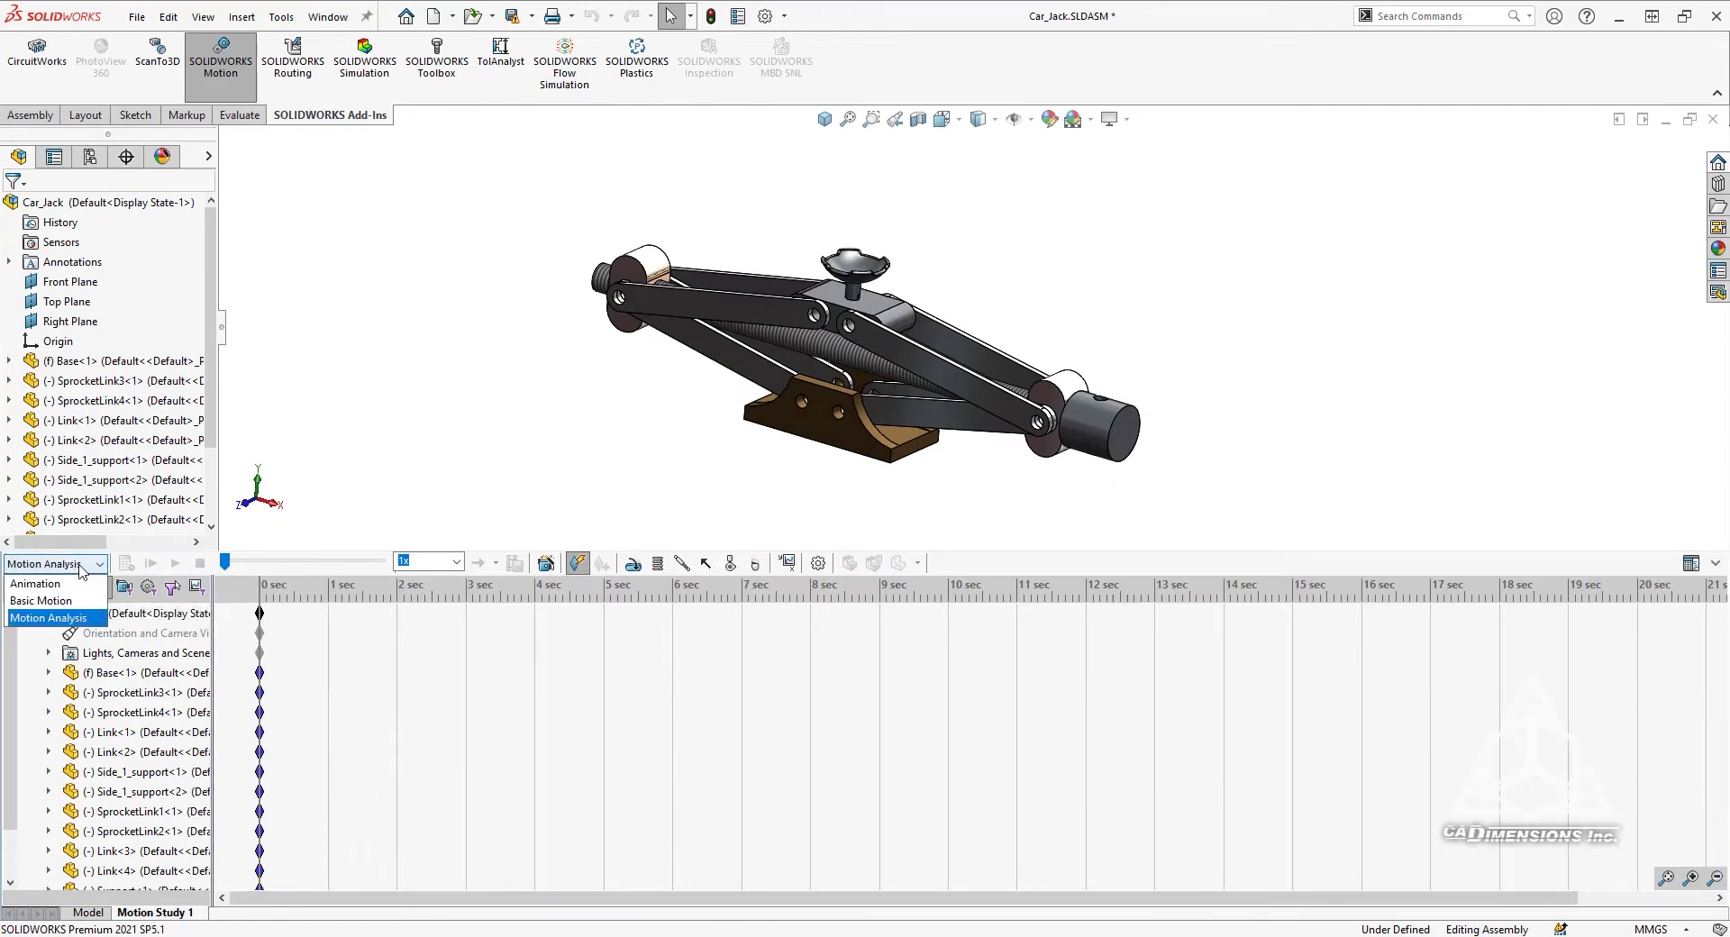
left_click(79, 621)
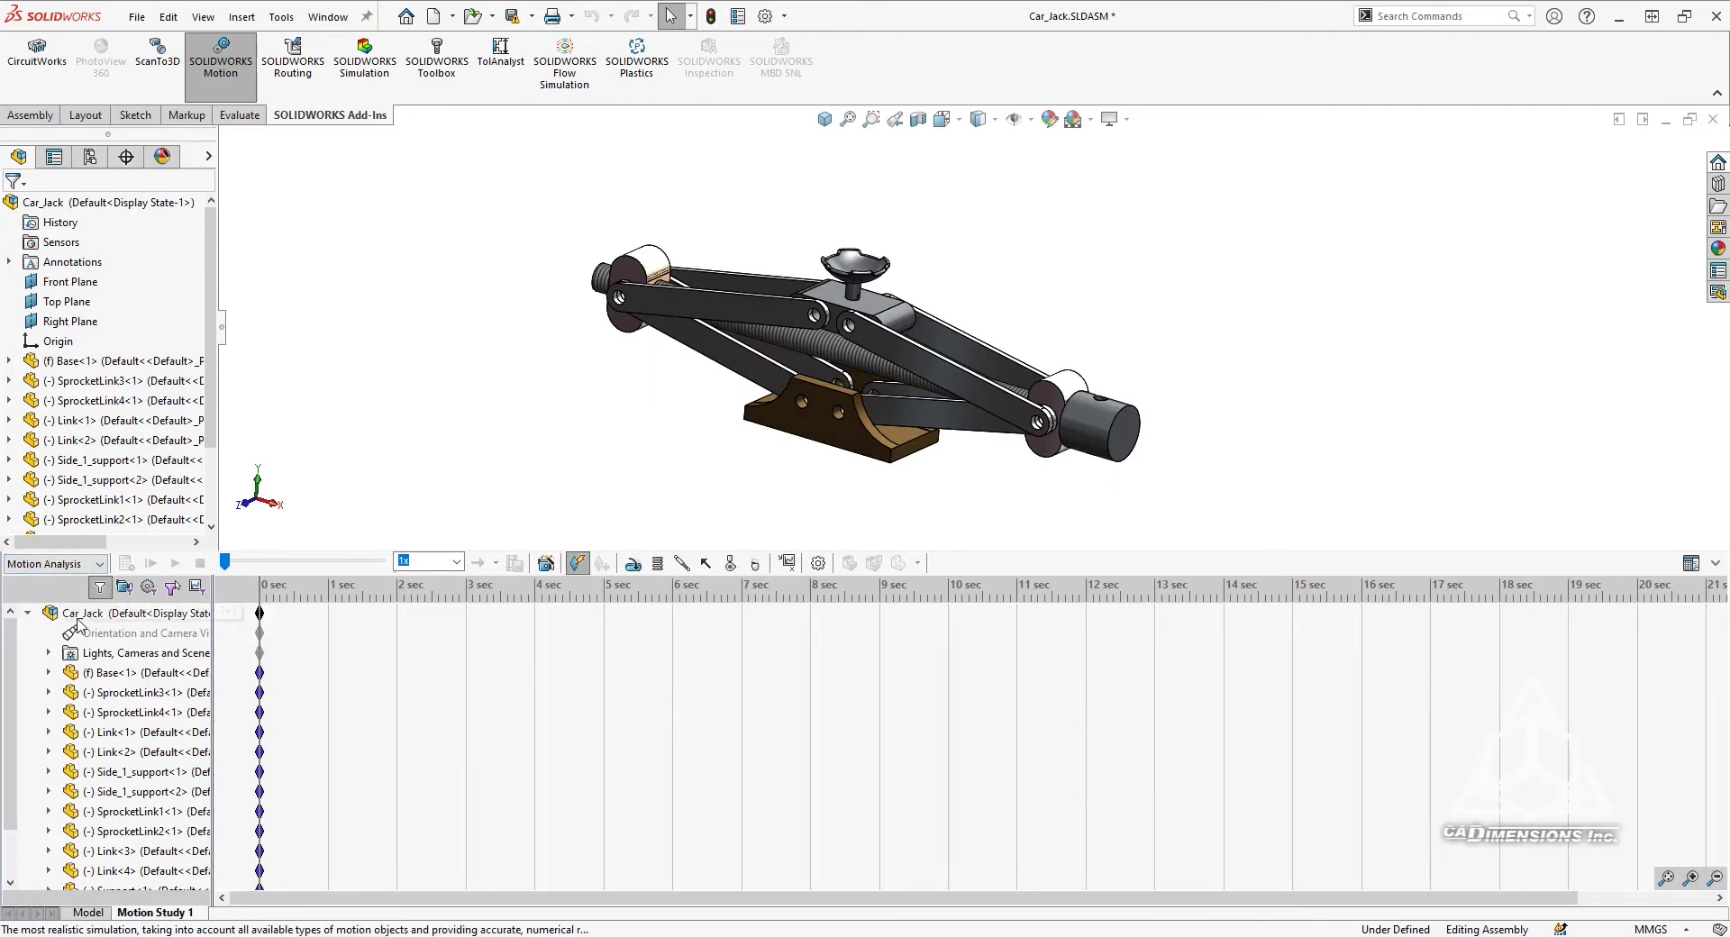
left_click(632, 564)
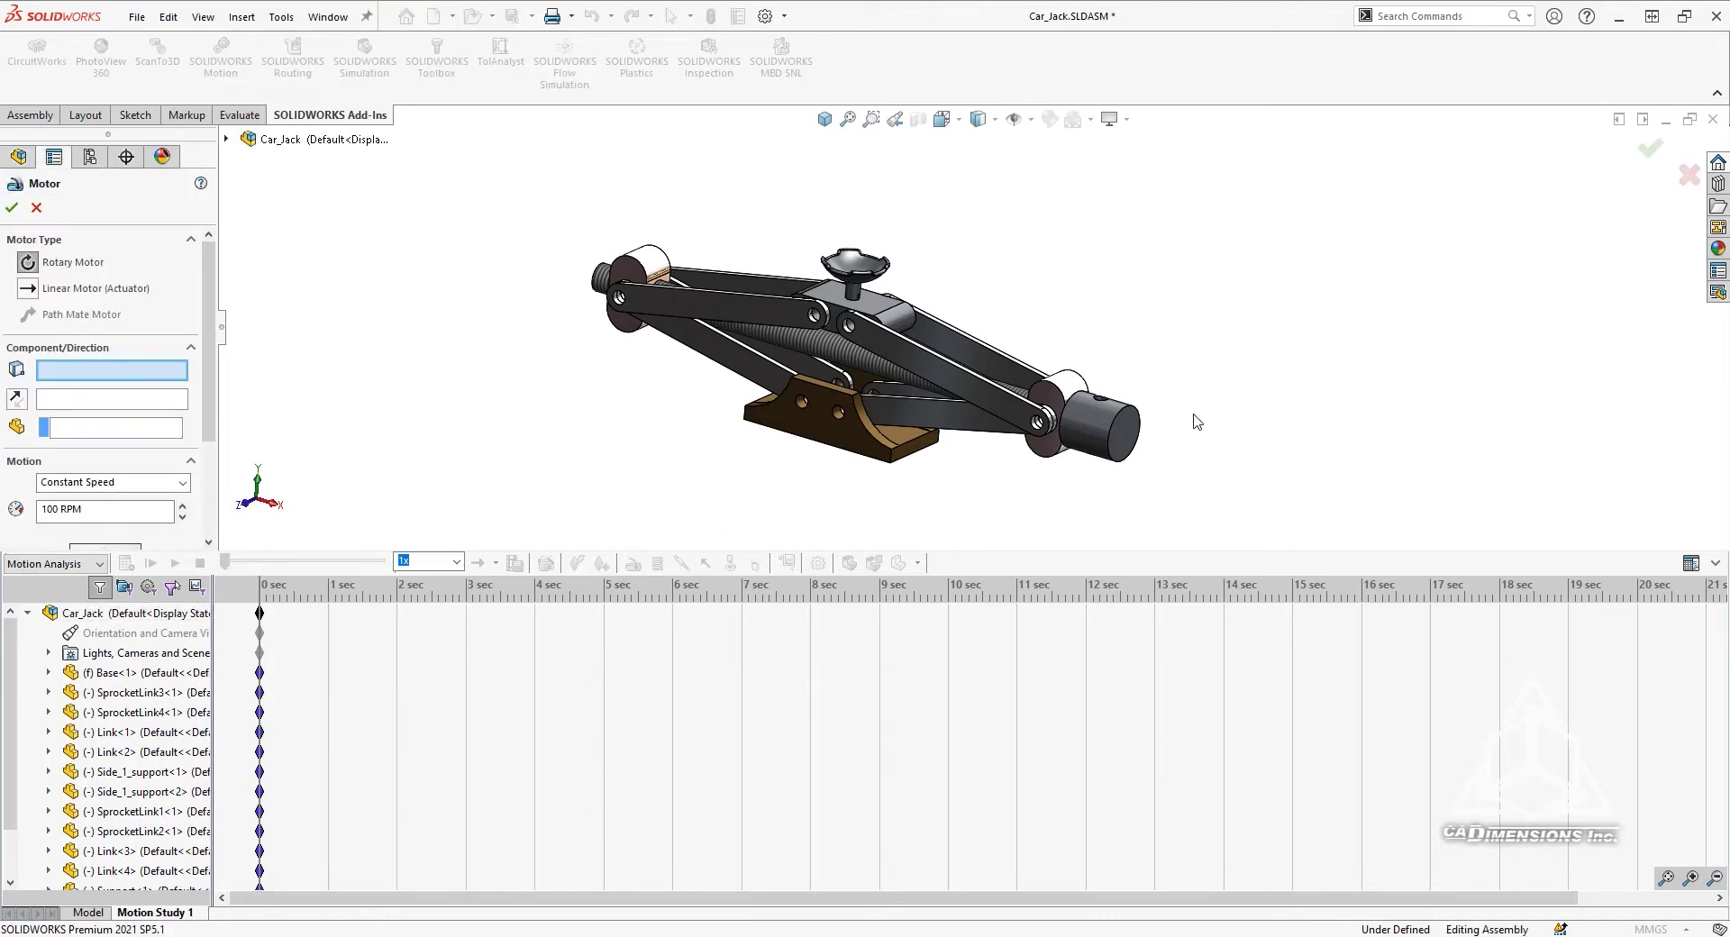
left_click(1087, 447)
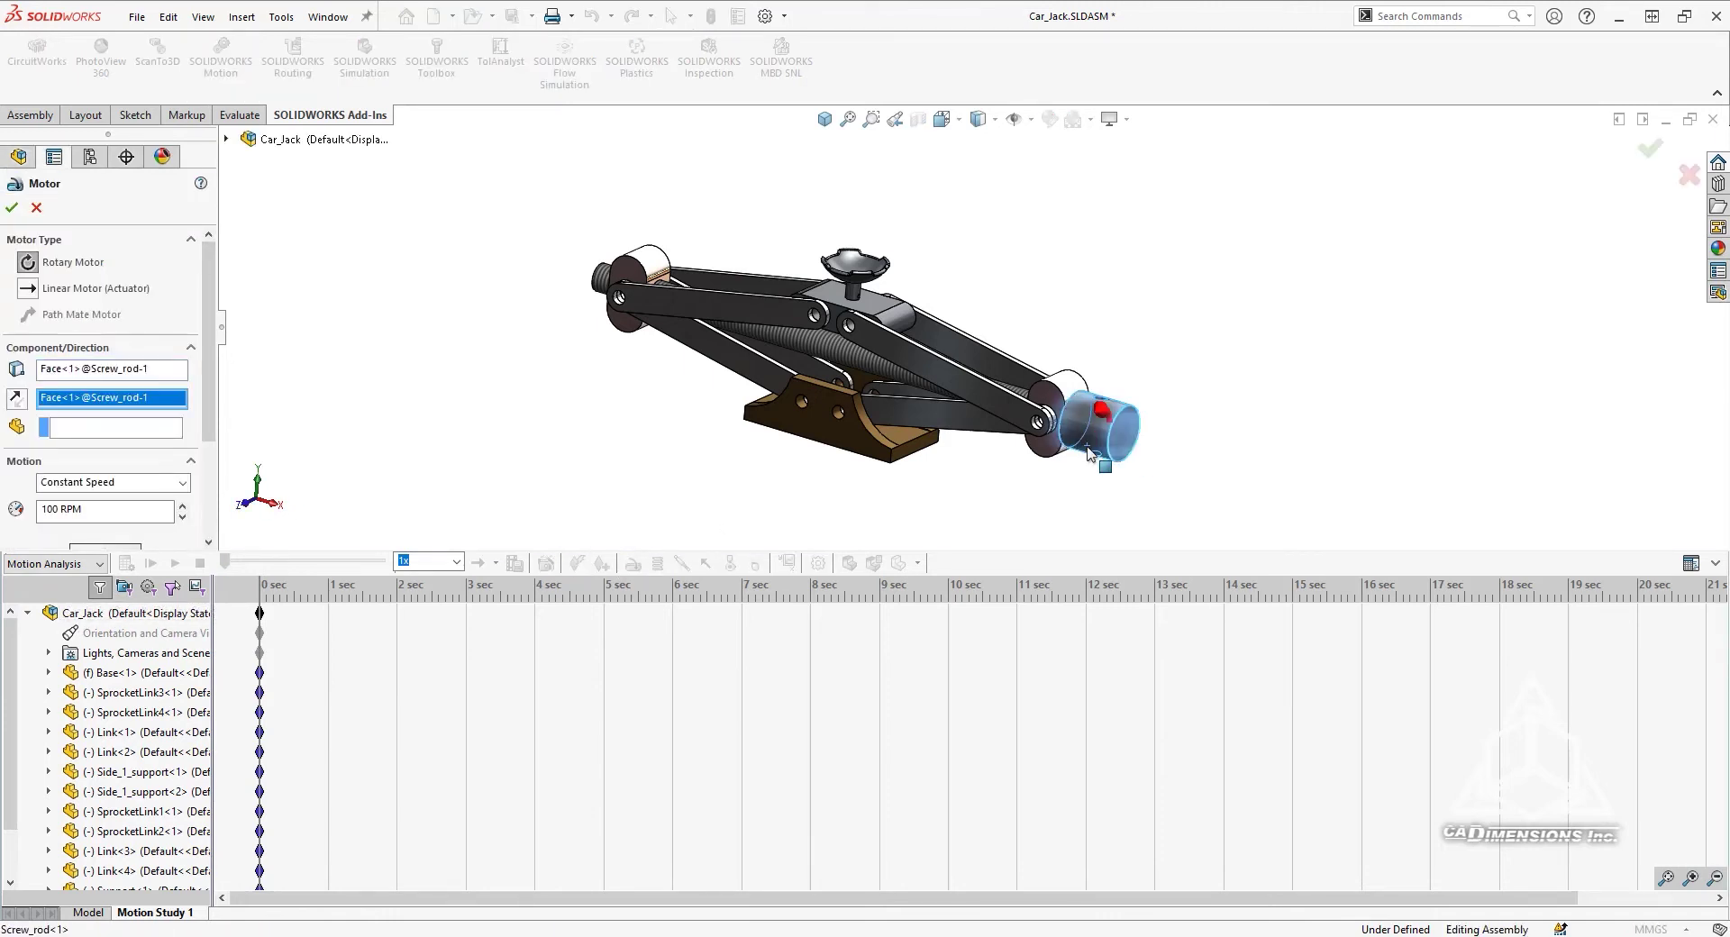
left_click(20, 404)
left_click(12, 207)
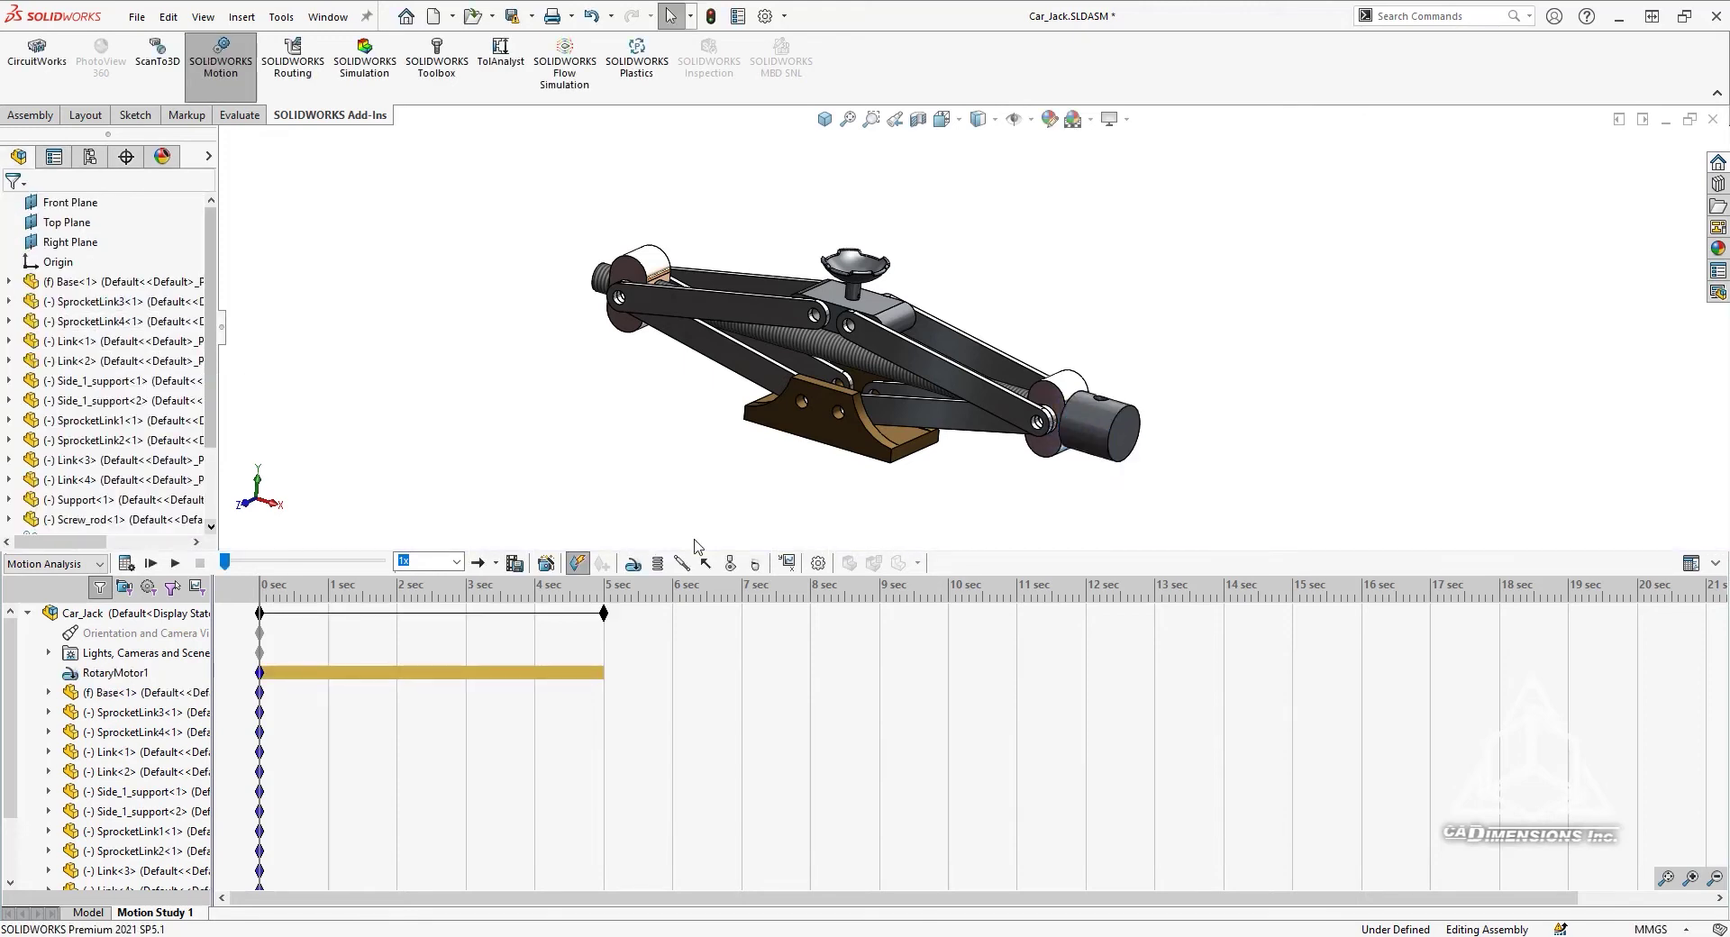
Step: Apply a constant 9000 force on the support pad's top edge, directed down toward the base's circular edge
left_click(707, 565)
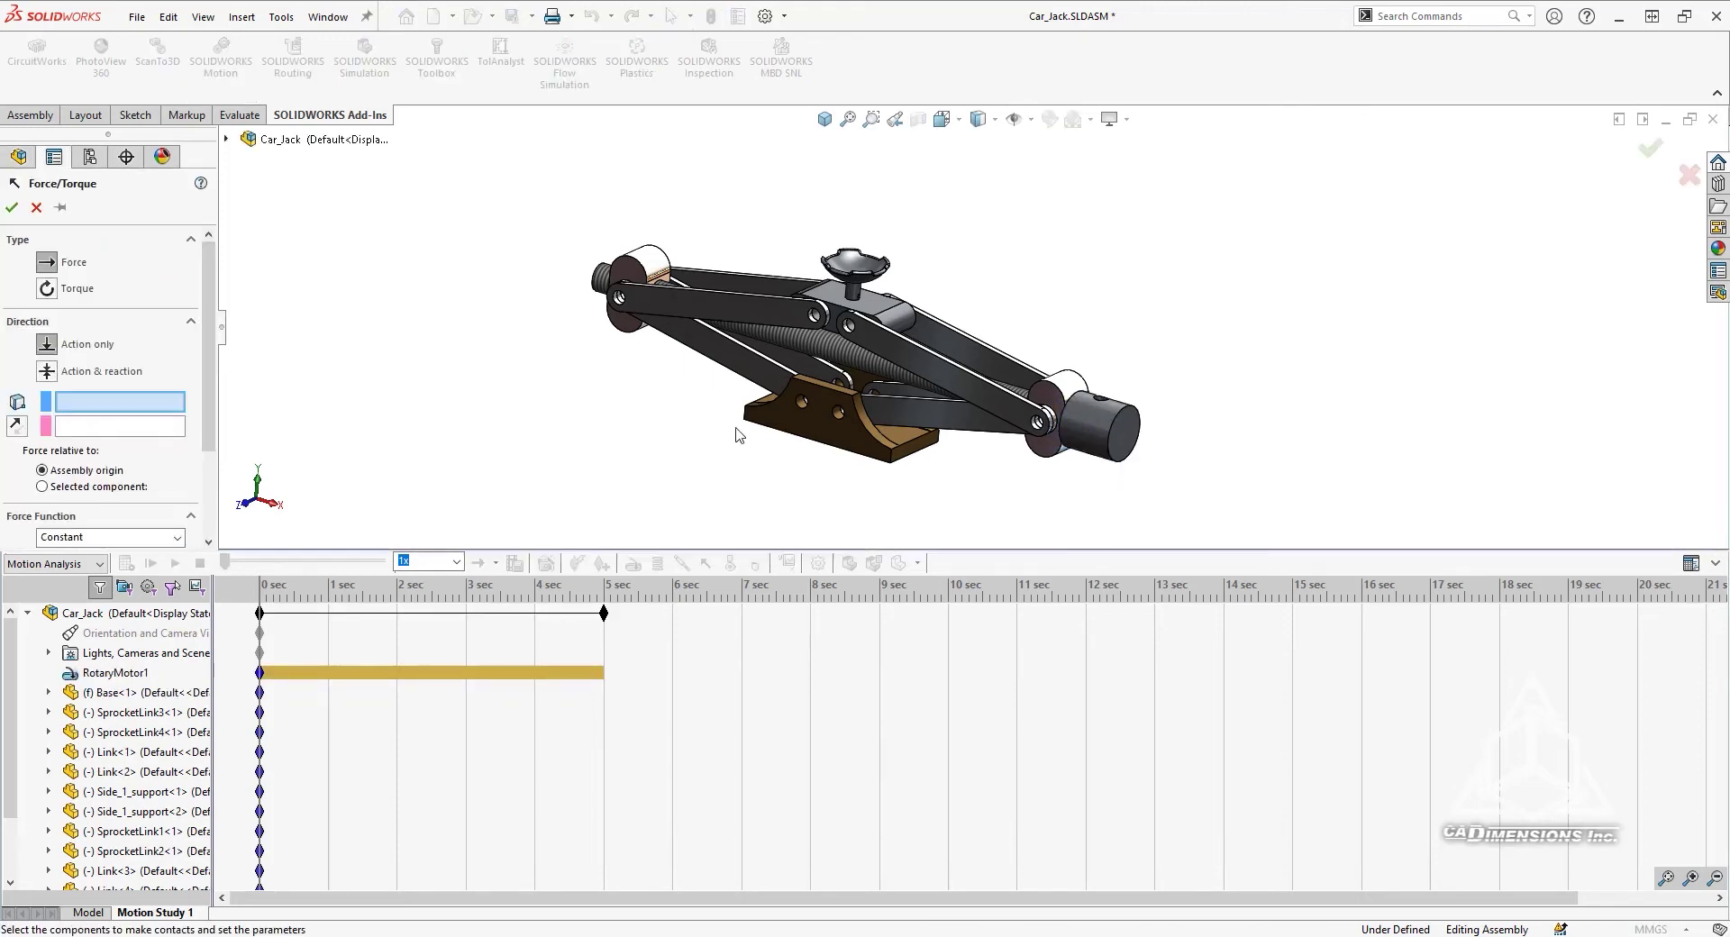
scroll(850, 288, "down", 5)
scroll(850, 289, "up", 5)
middle_click_drag(862, 143, 892, 307)
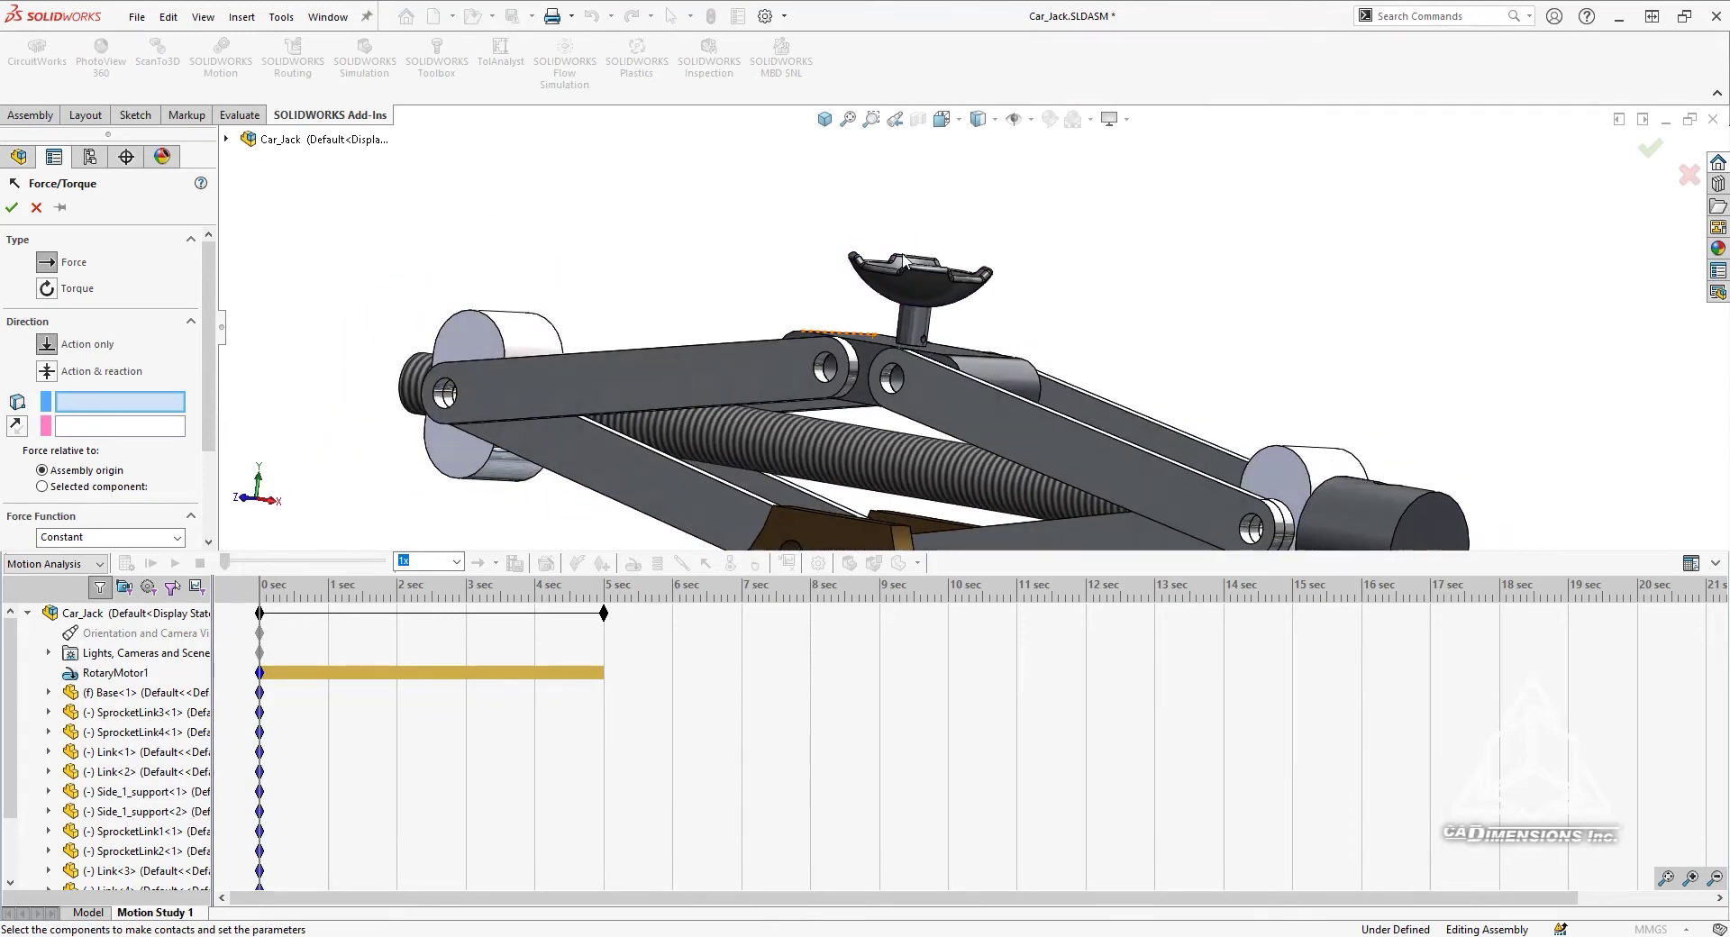
scroll(900, 318, "down", 5)
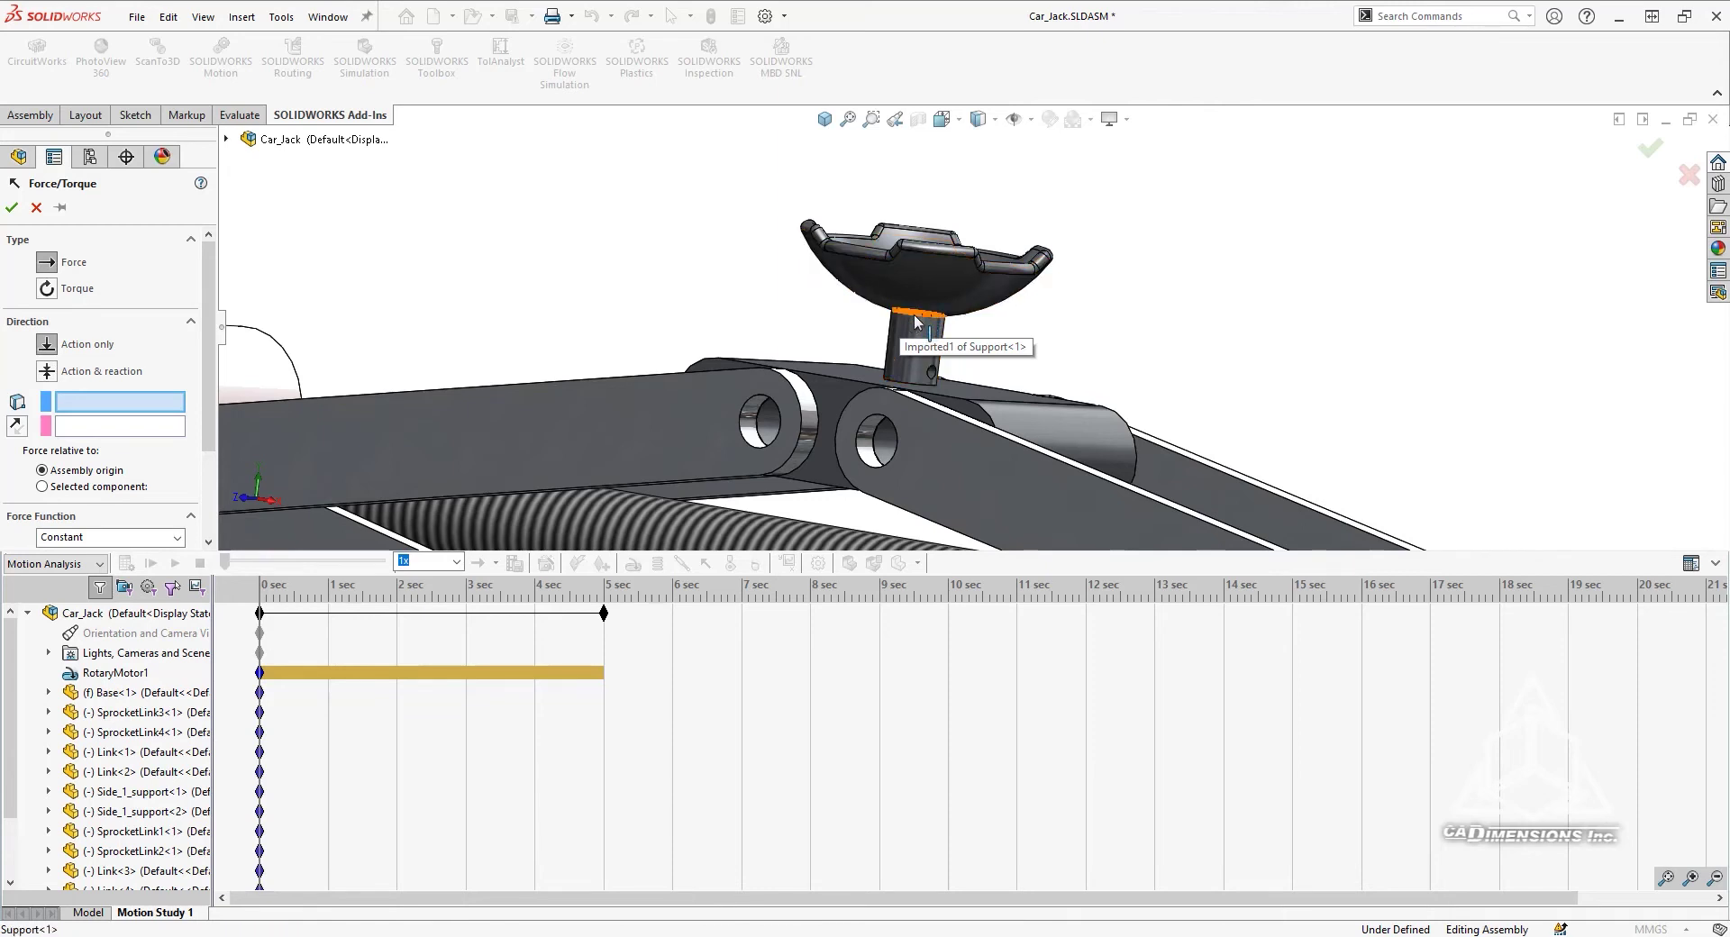
left_click(916, 322)
scroll(916, 324, "up", 5)
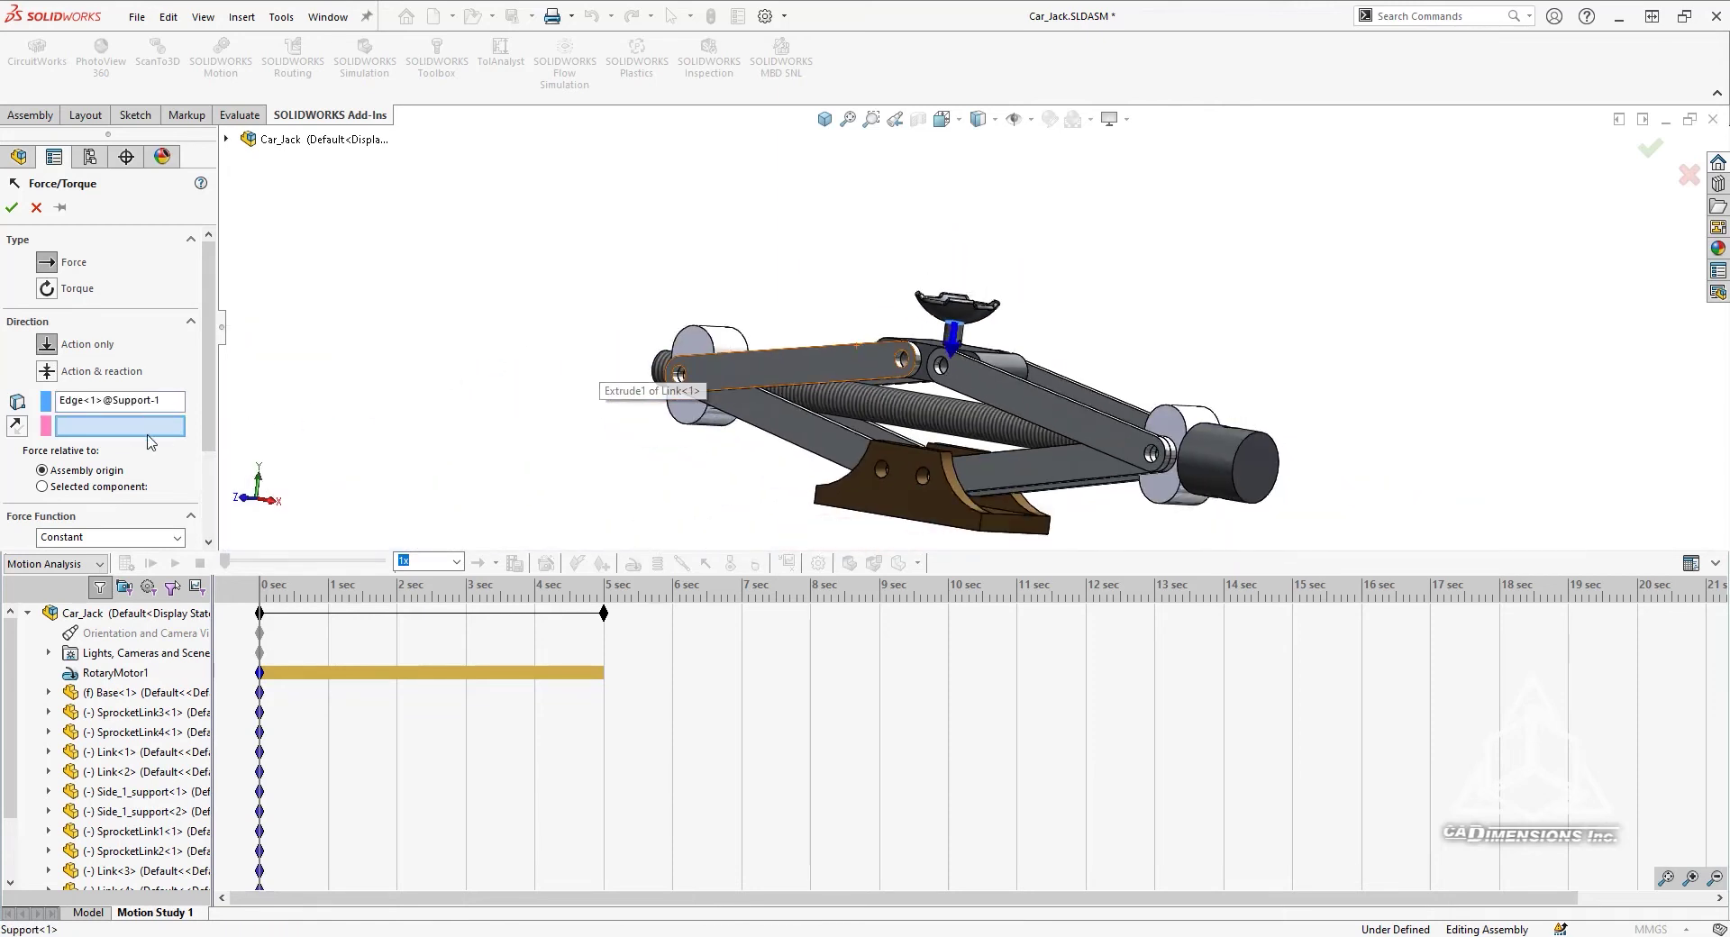
left_click(983, 525)
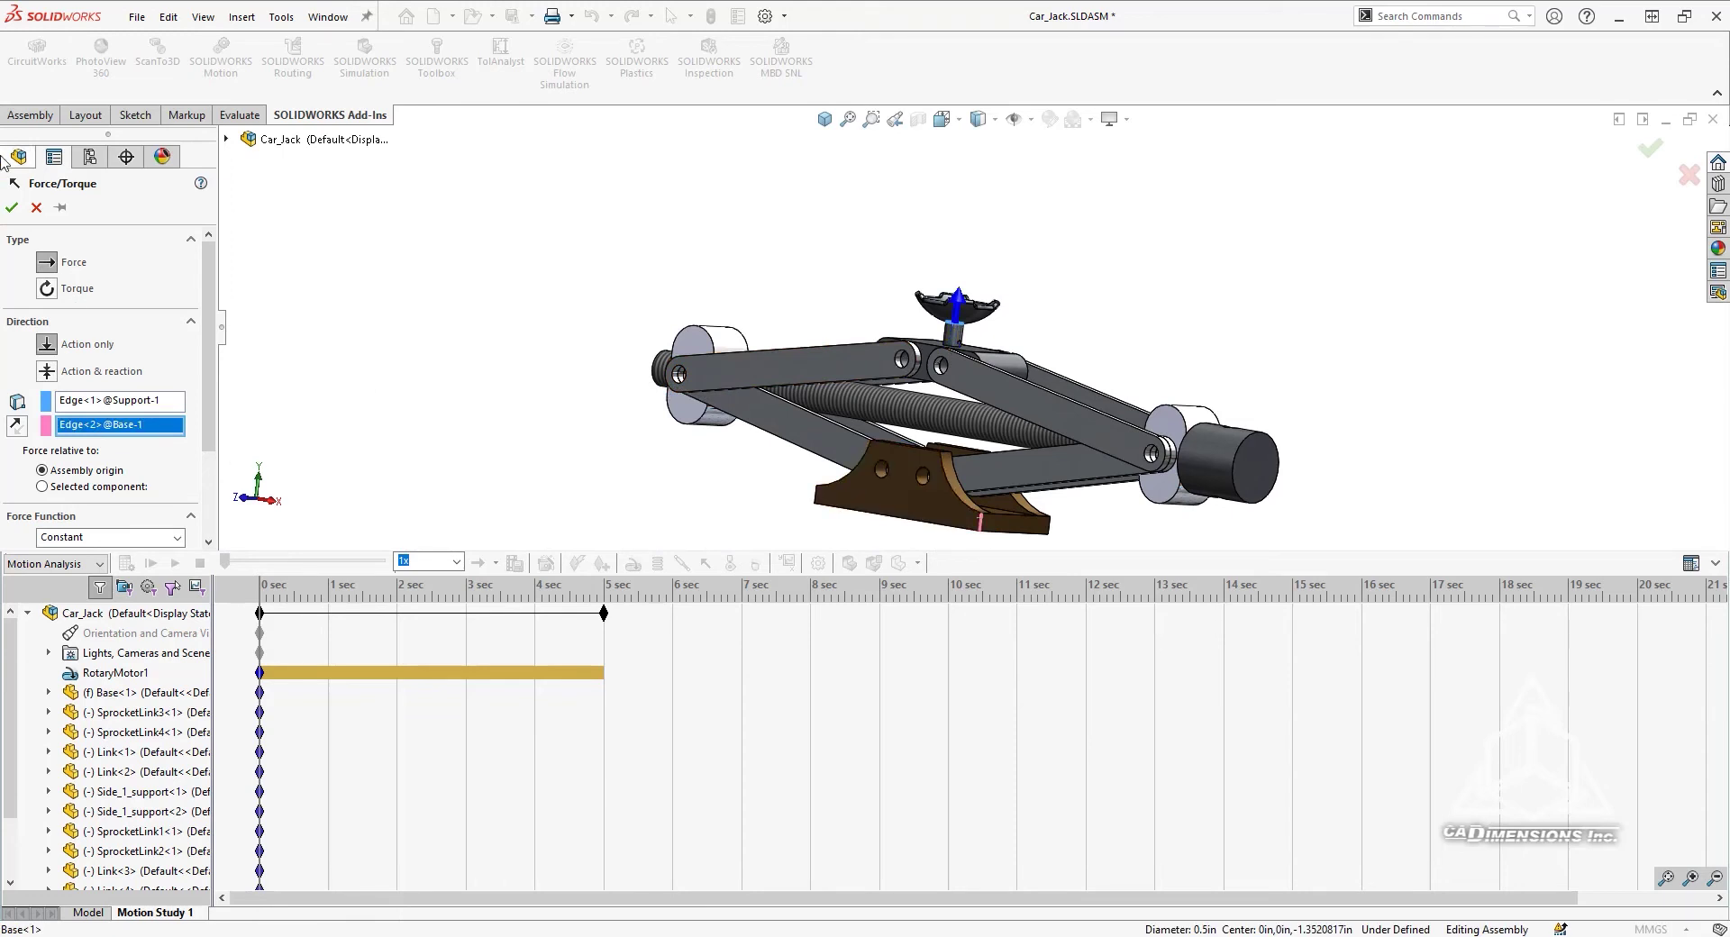
left_click(16, 426)
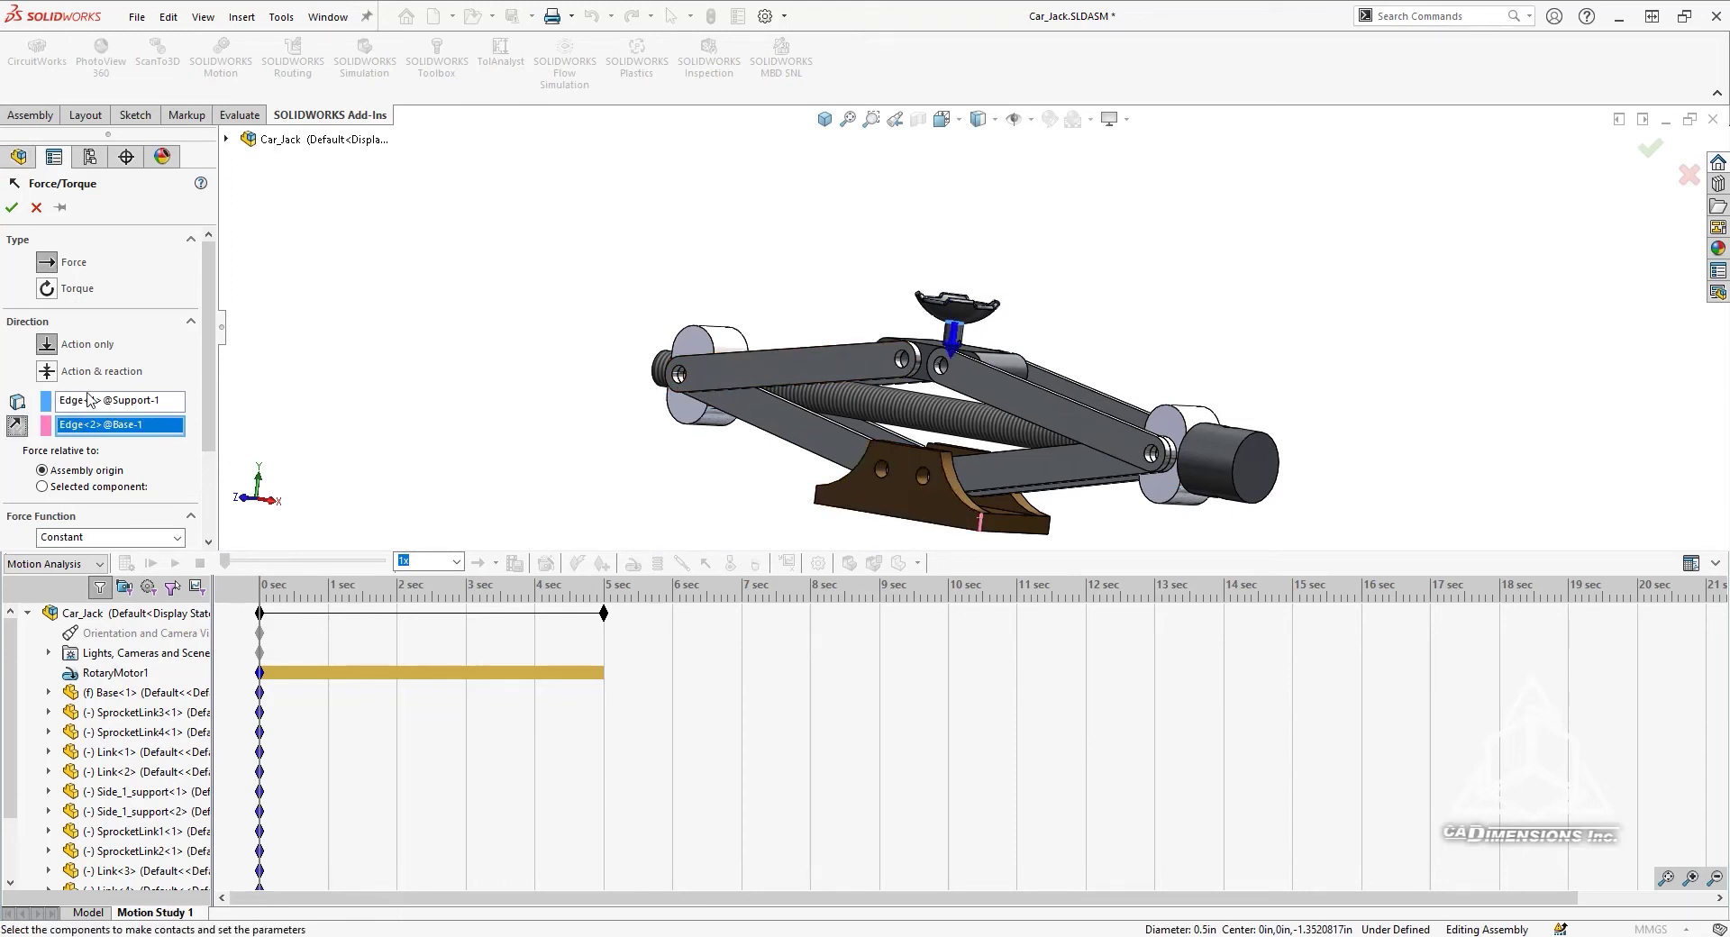
scroll(81, 379, "down", 3)
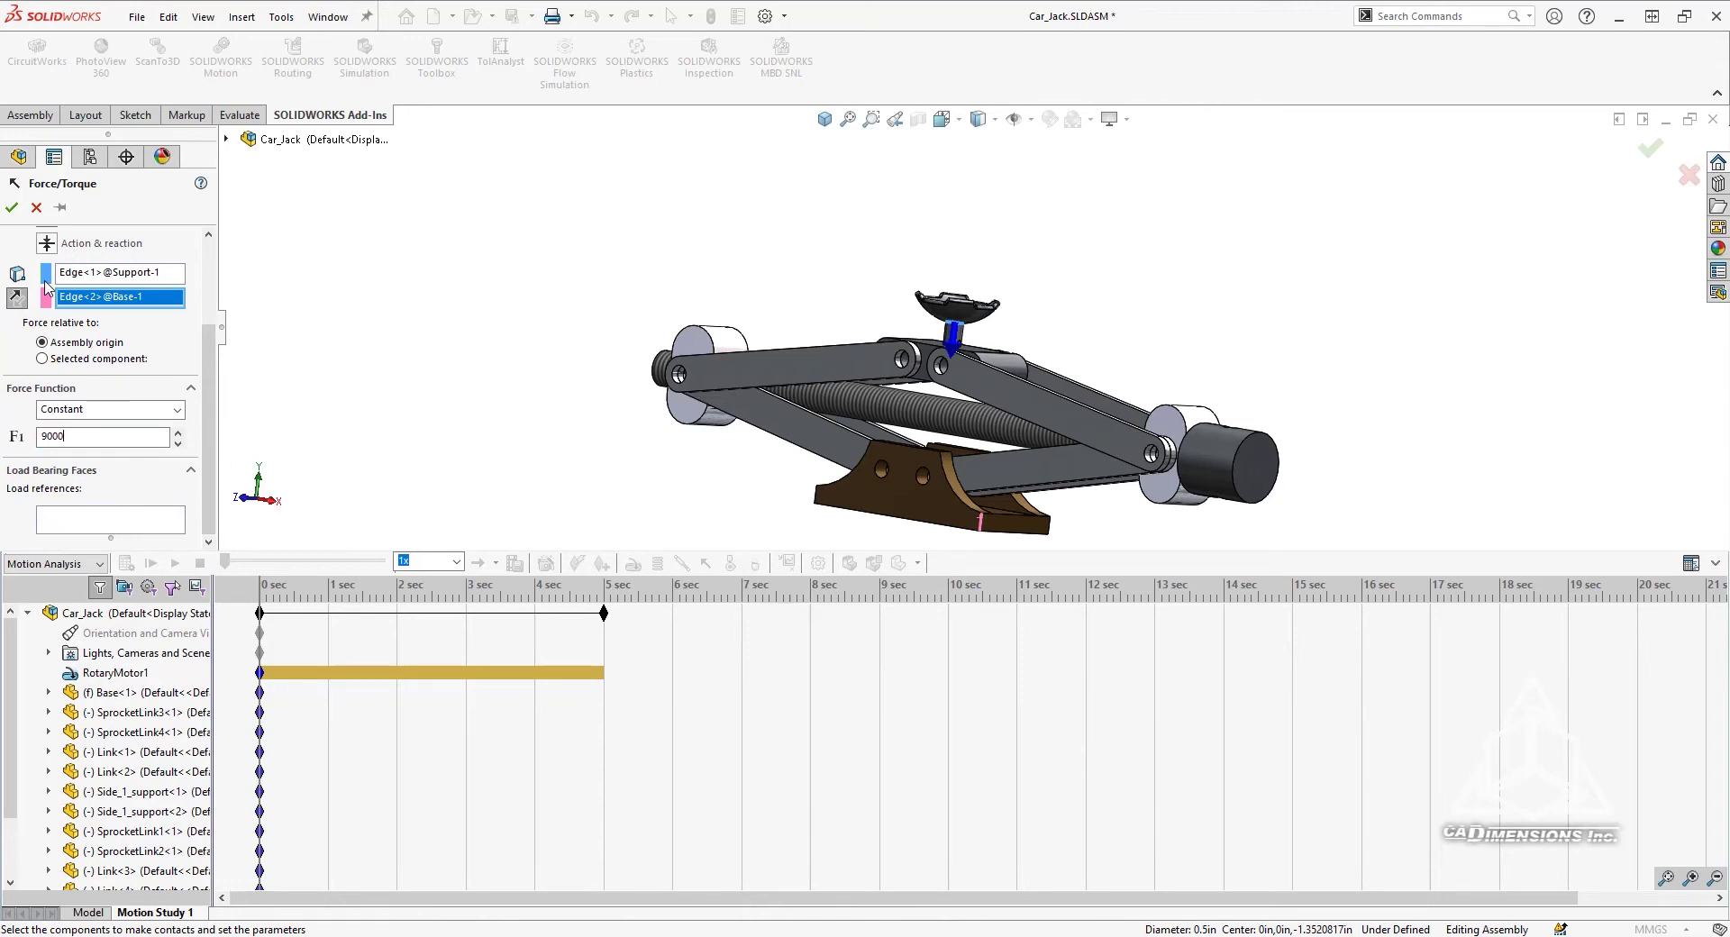
left_click(11, 208)
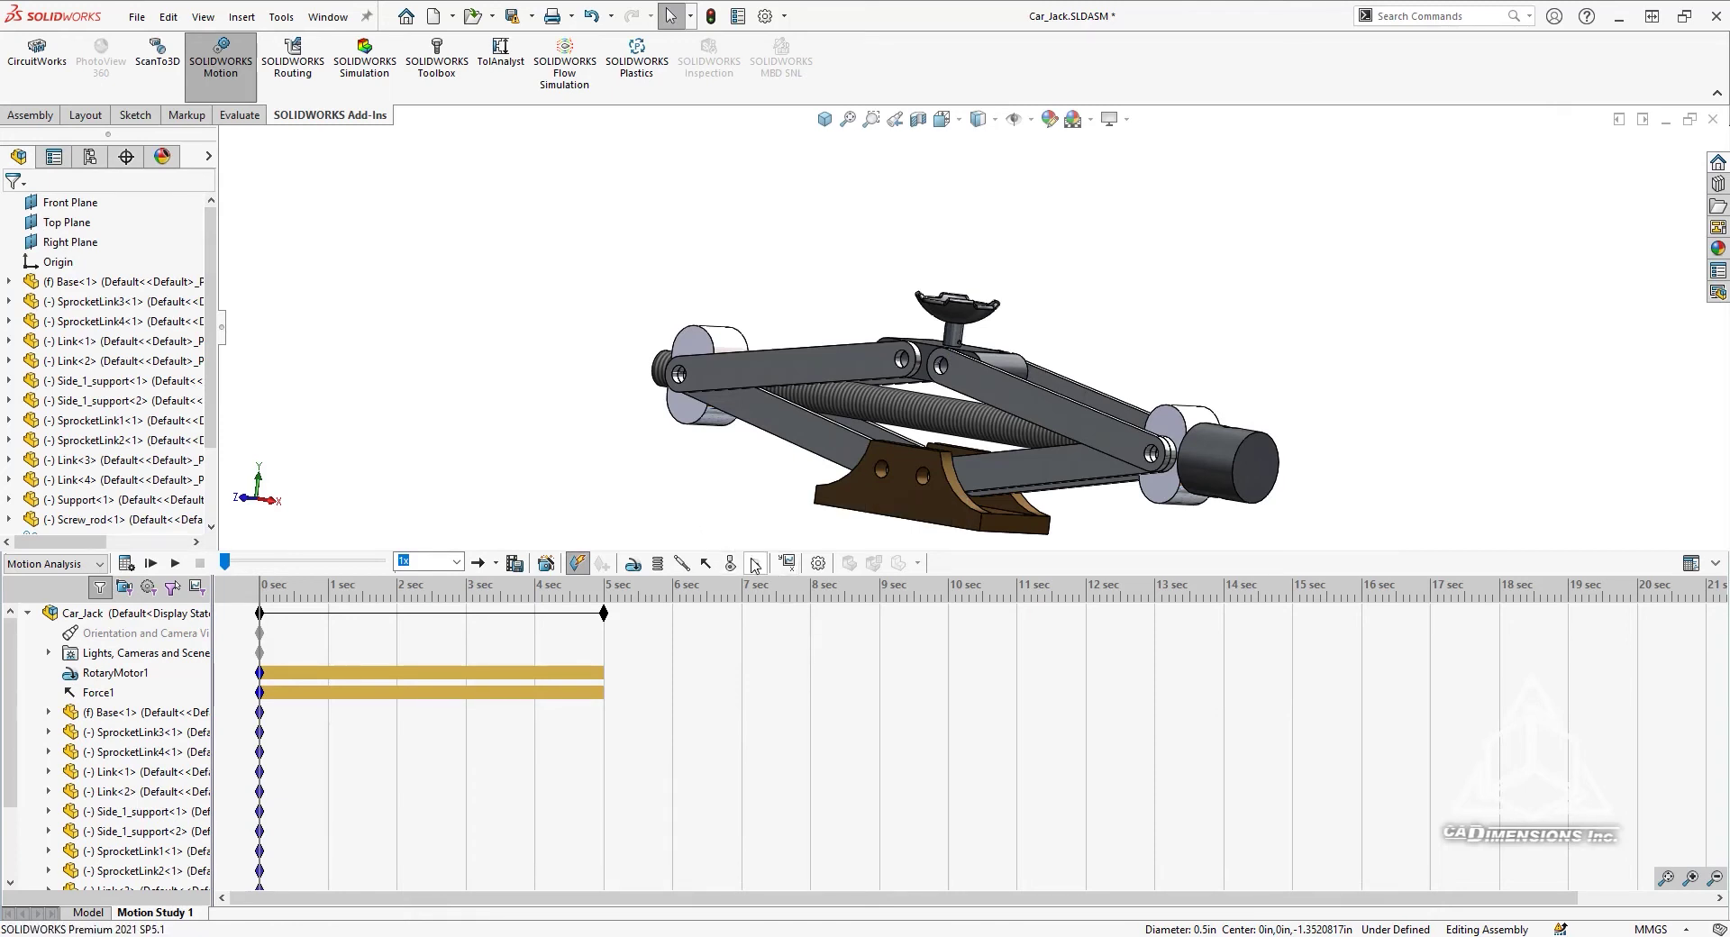
Step: Add gravity acting along the Y direction to the motion study
left_click(755, 563)
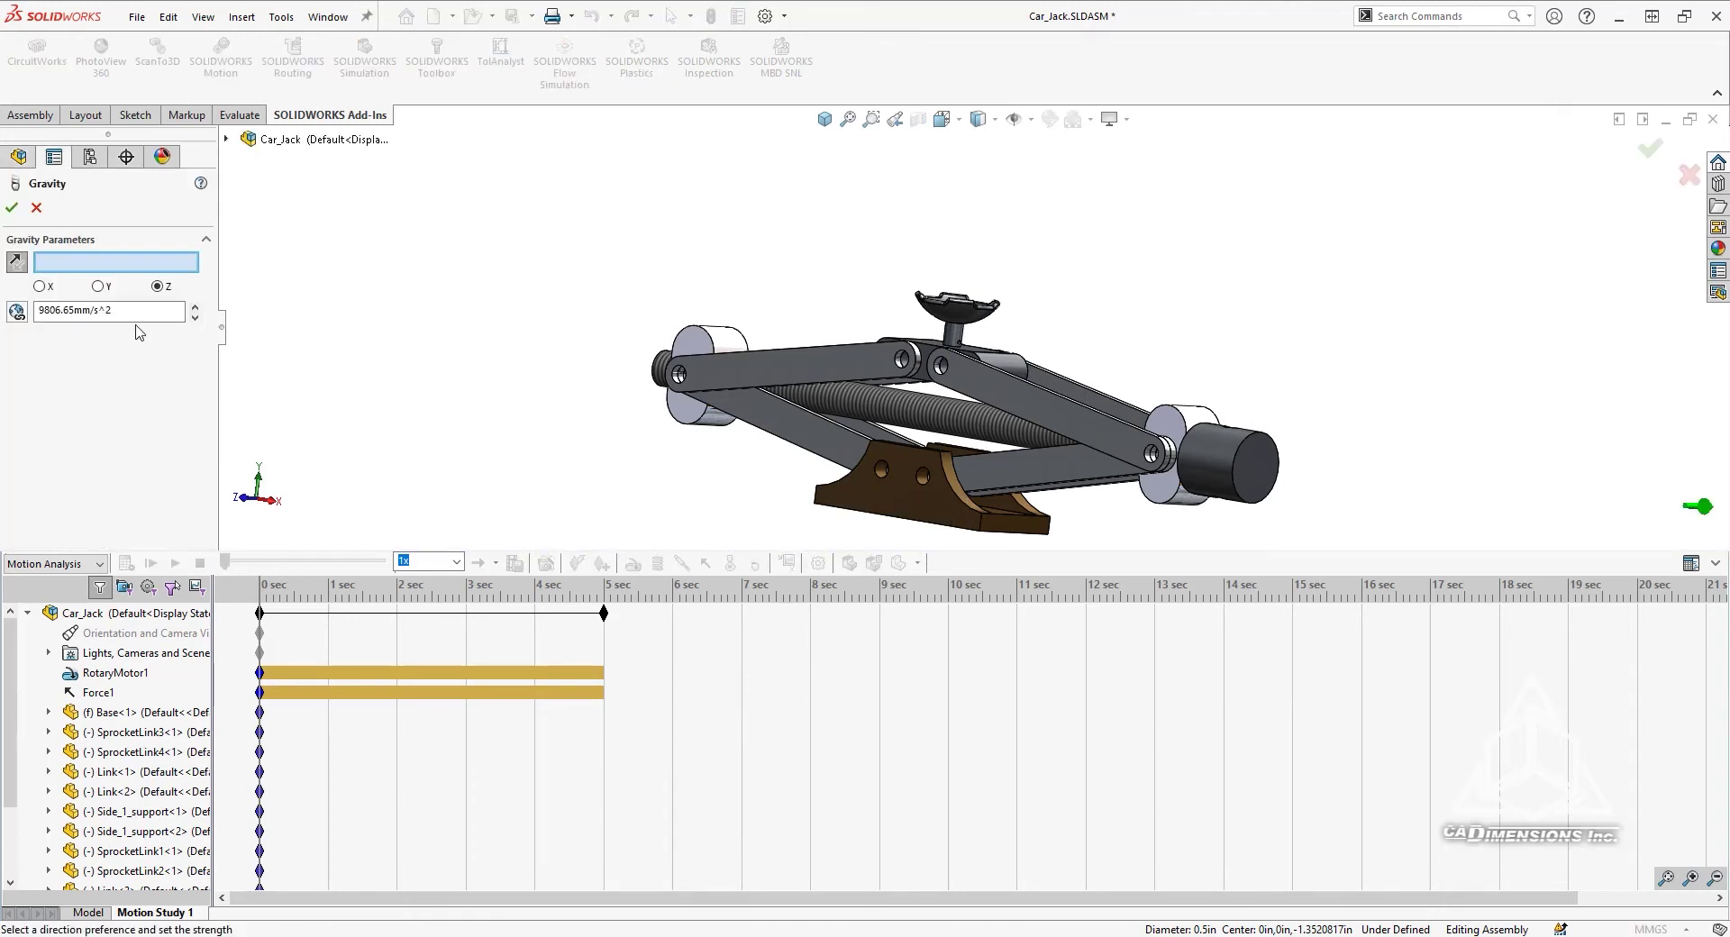
left_click(105, 288)
left_click(12, 207)
Step: Calculate the 5-second motion analysis and view the jack side-on
middle_click_drag(777, 475, 717, 521)
left_click(126, 563)
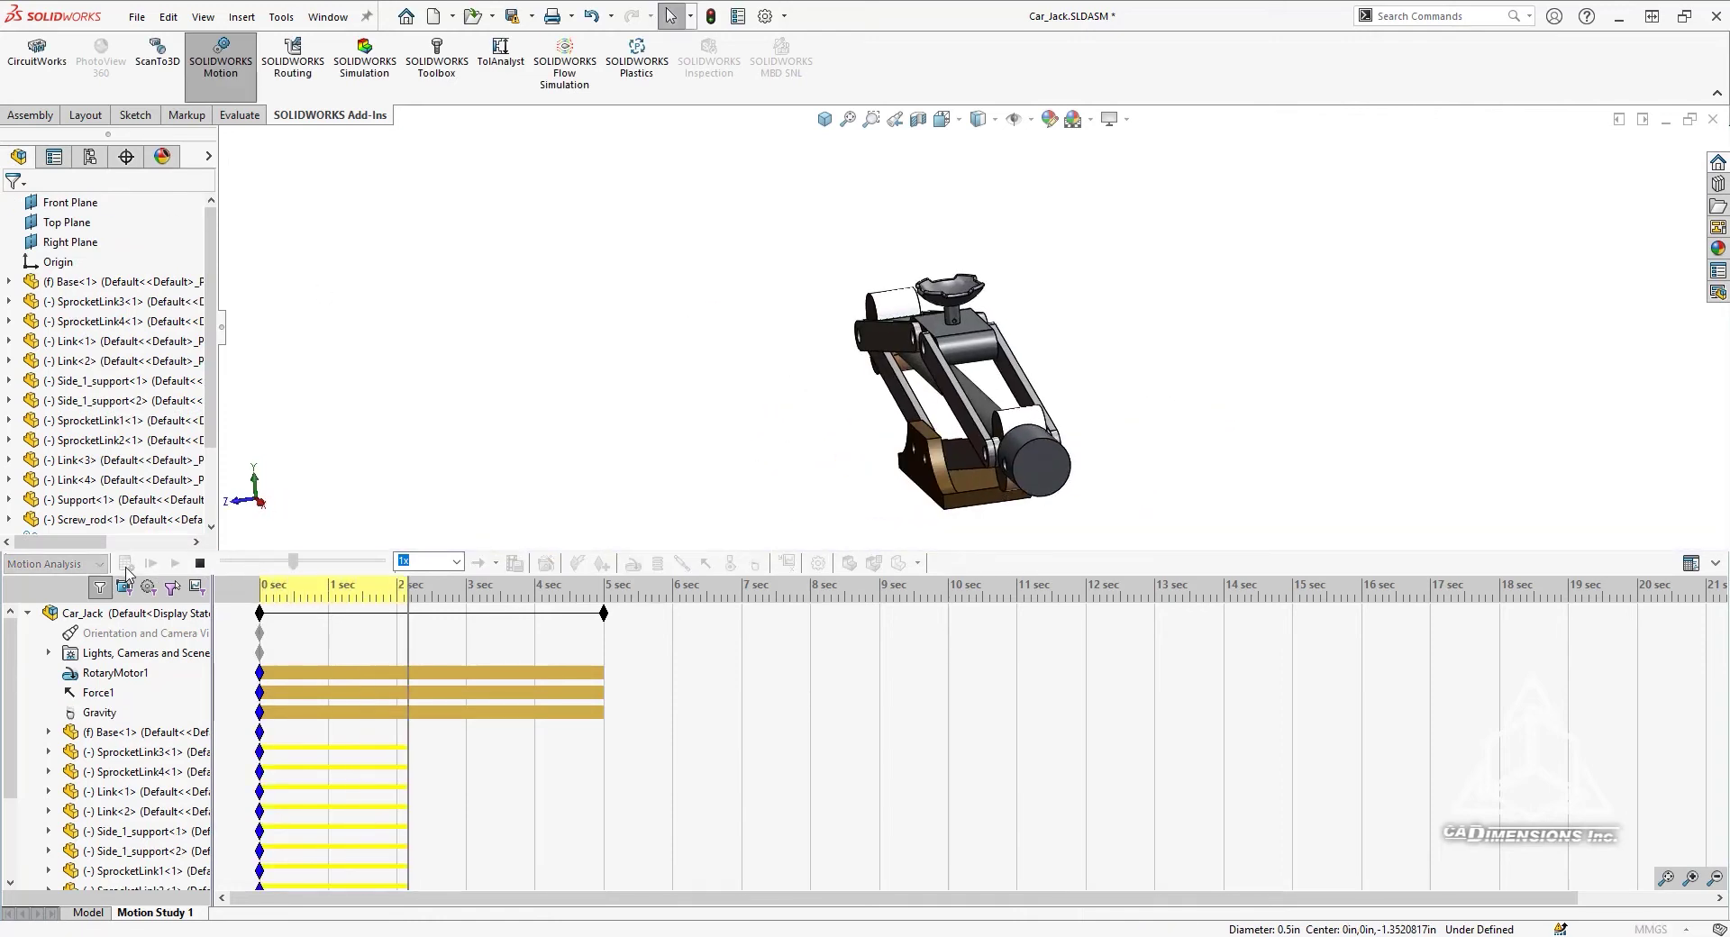
middle_click_drag(668, 433, 730, 398)
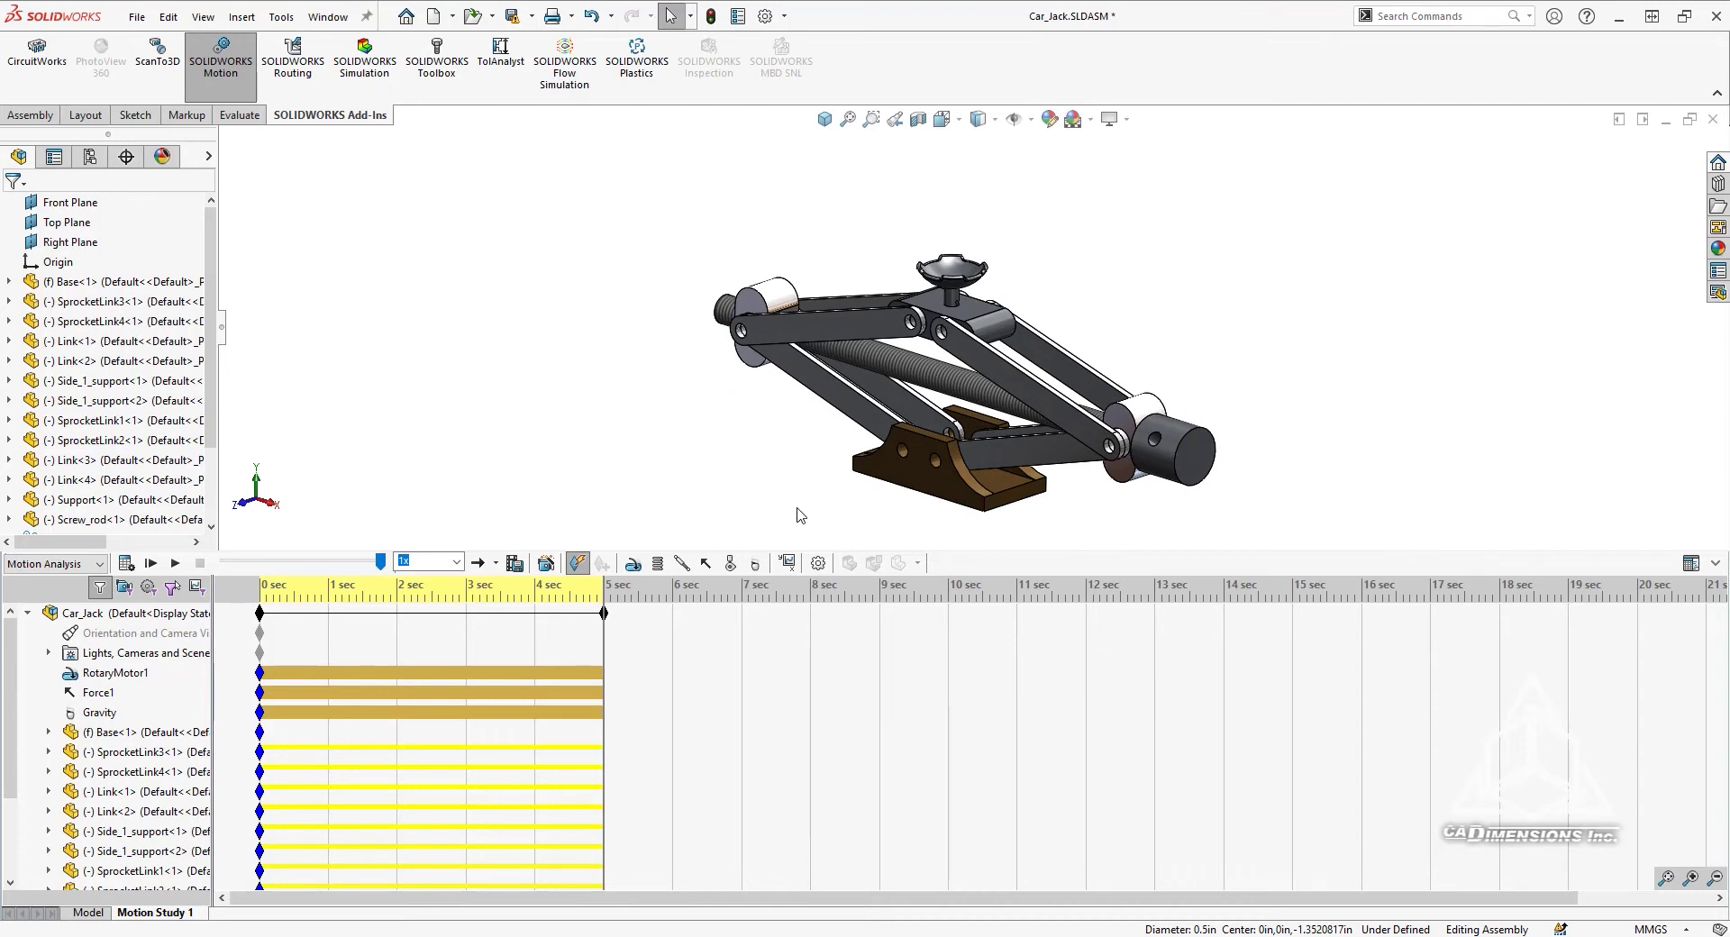
Step: Plot RotaryMotor1's Power Consumption (Momentum/Energy/Power) over time as Plot1
left_click(789, 566)
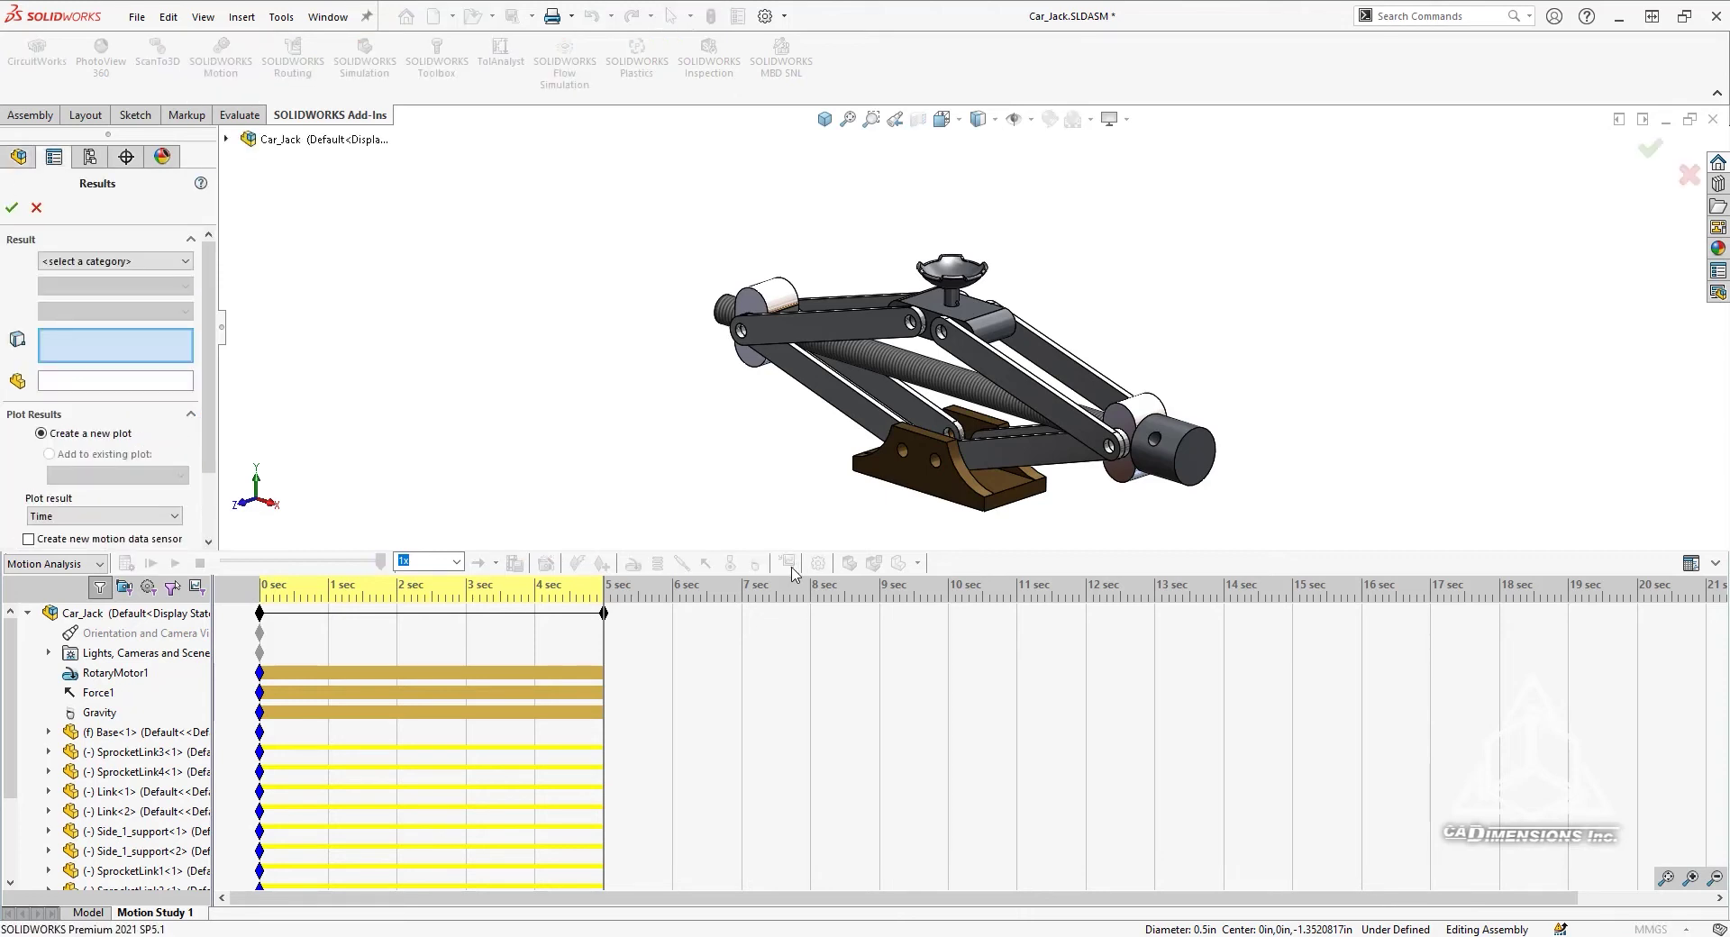
left_click(63, 263)
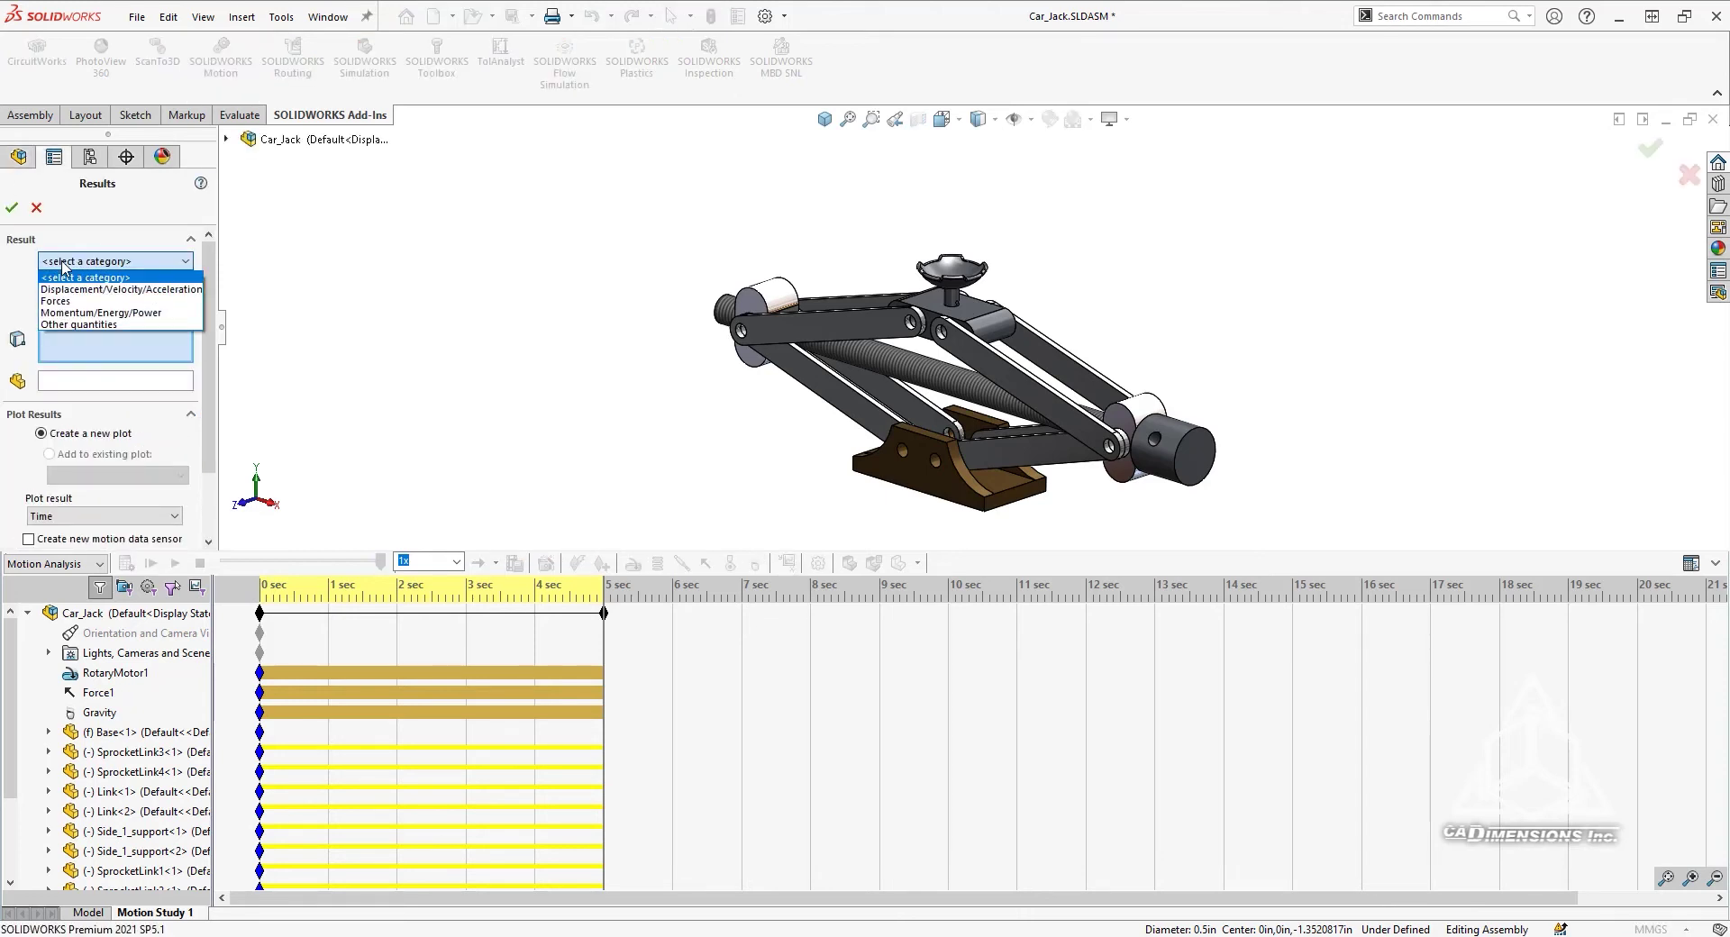
left_click(87, 311)
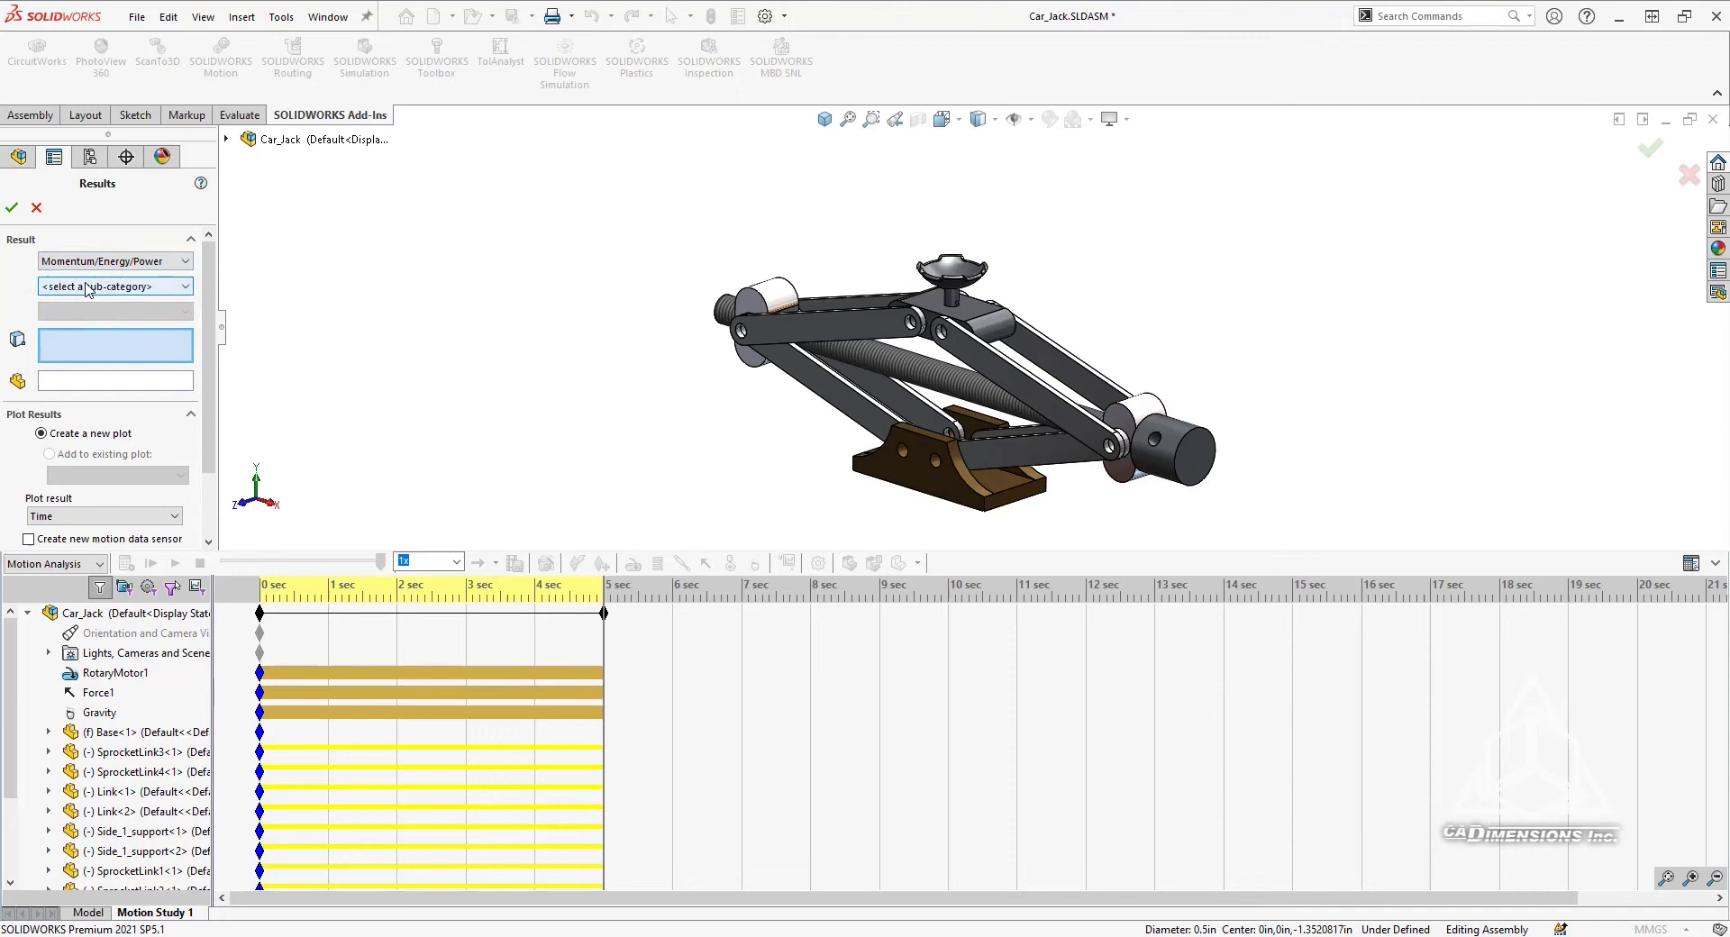
left_click(86, 287)
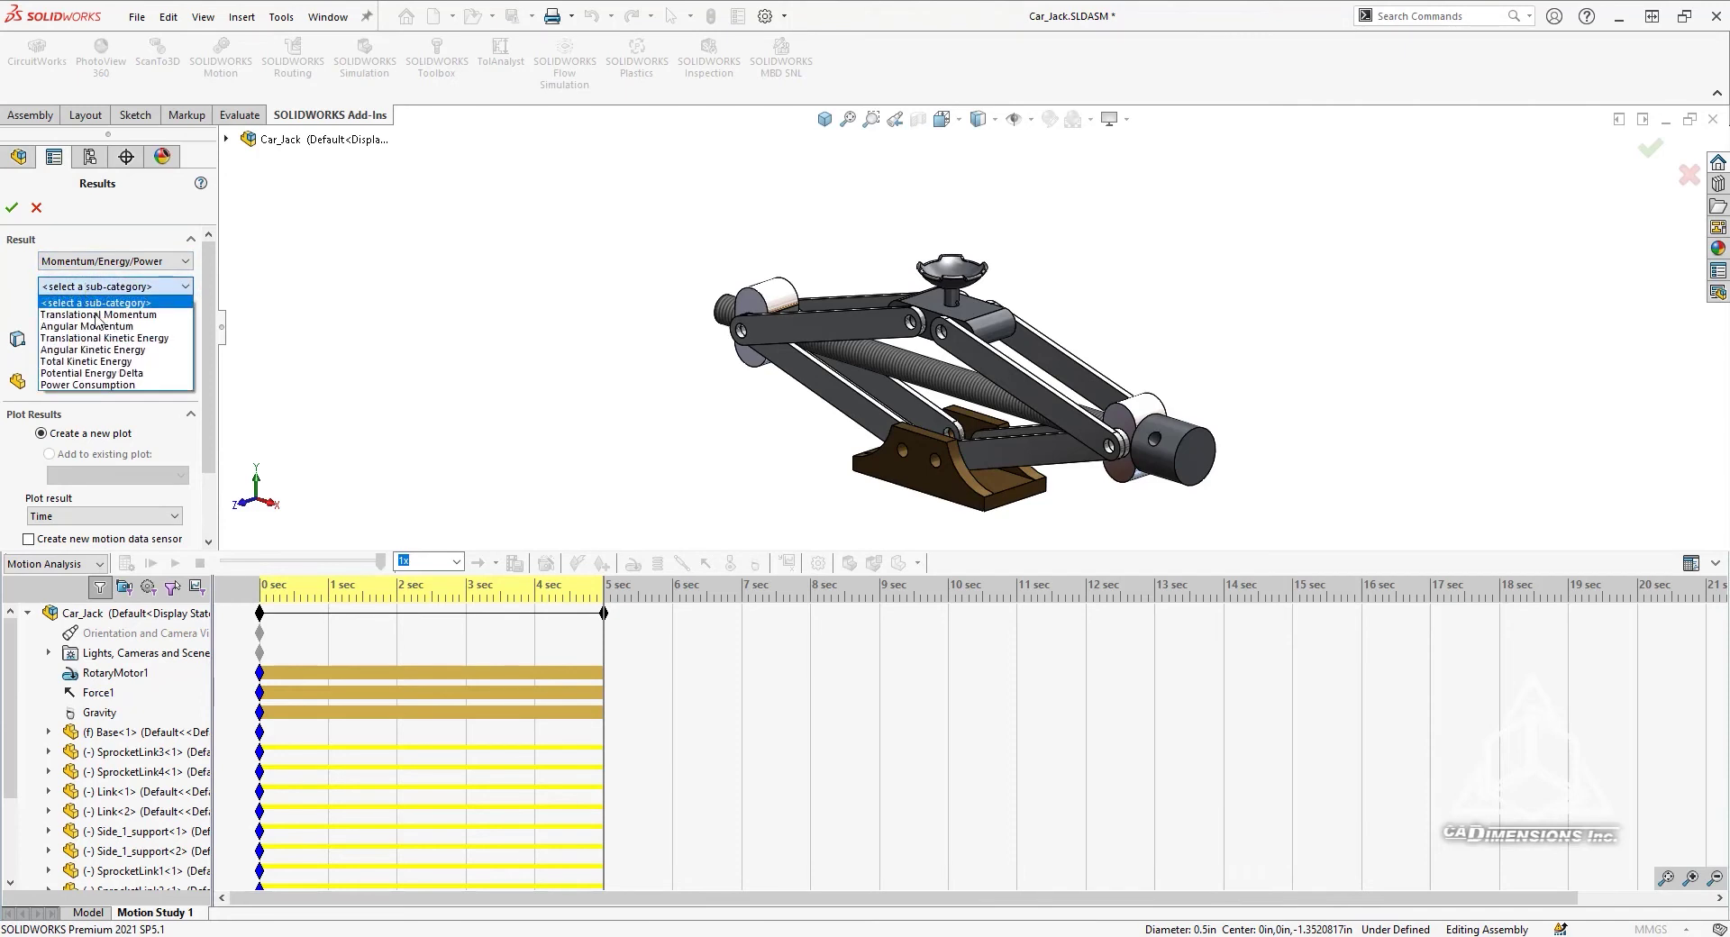
left_click(99, 386)
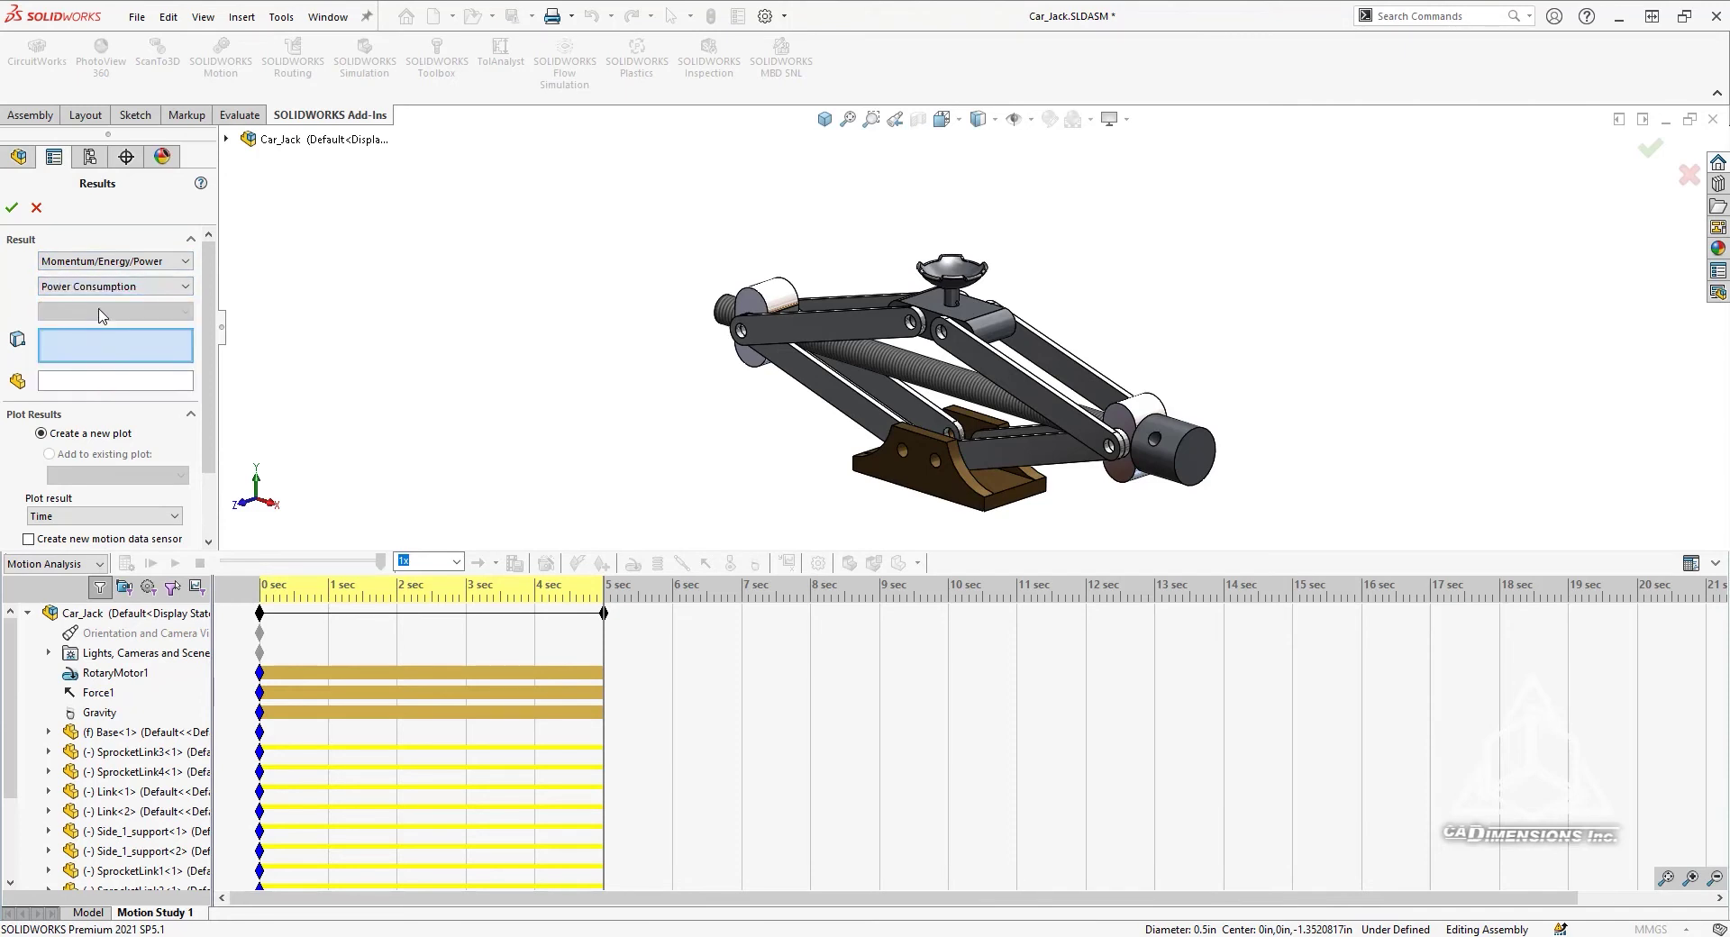
left_click(140, 674)
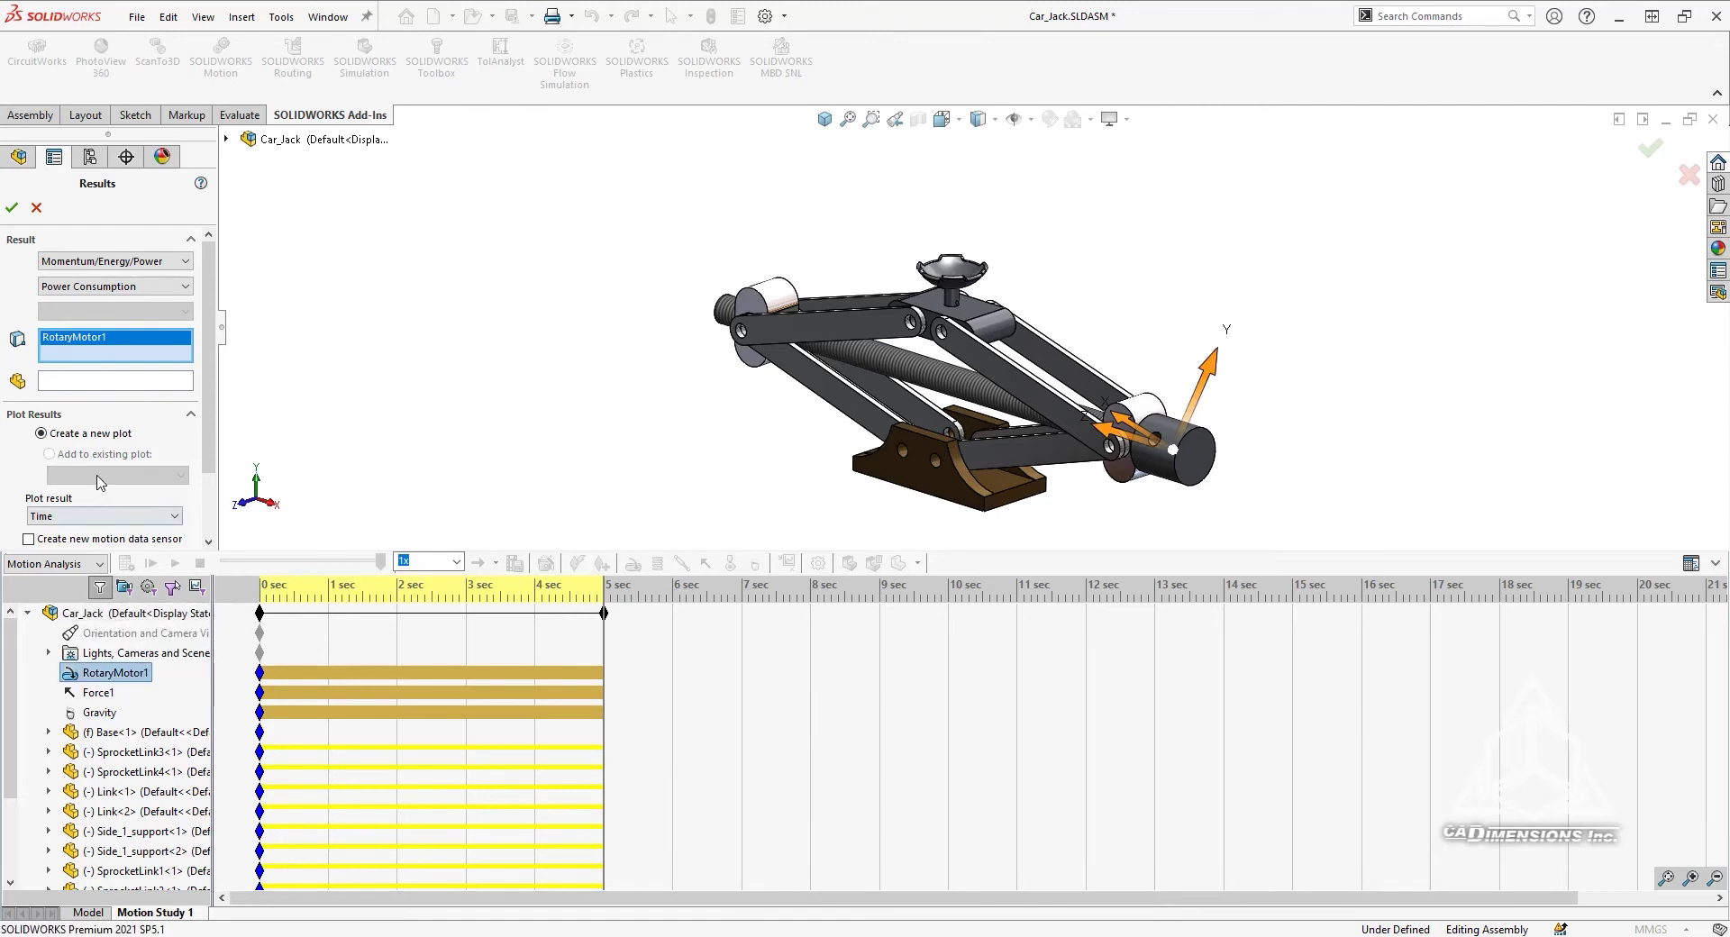
left_click(12, 207)
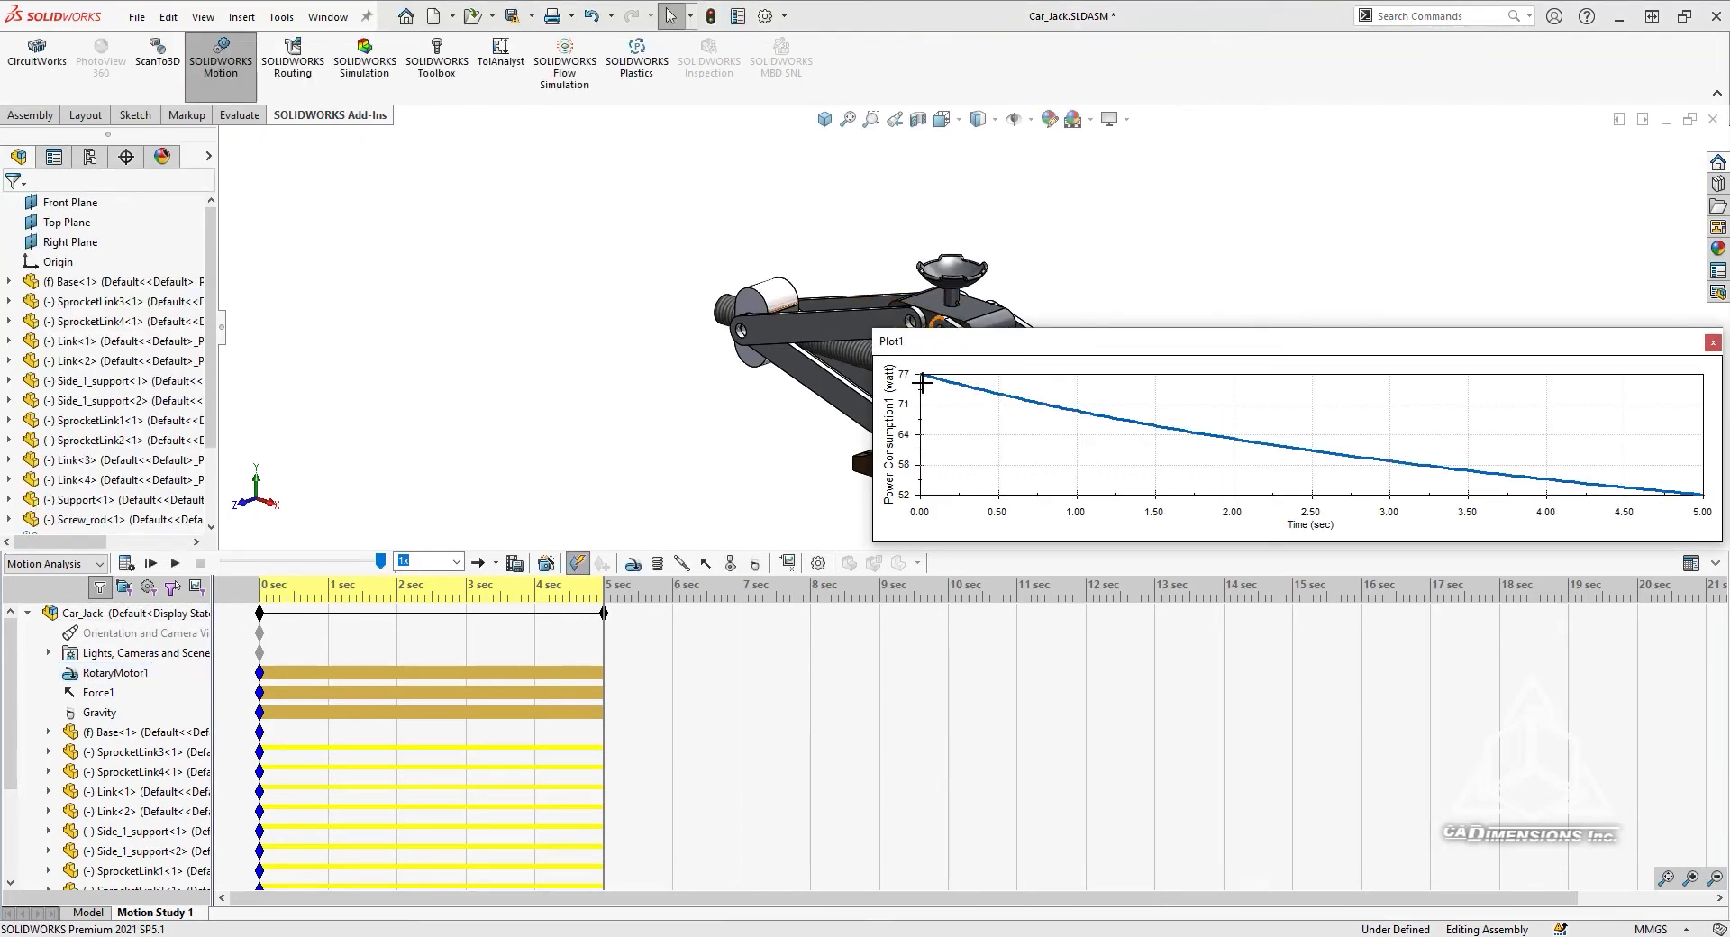
Step: Close the Plot1 power consumption graph to show the jack model again
mouse_move(928, 383)
left_click(1712, 343)
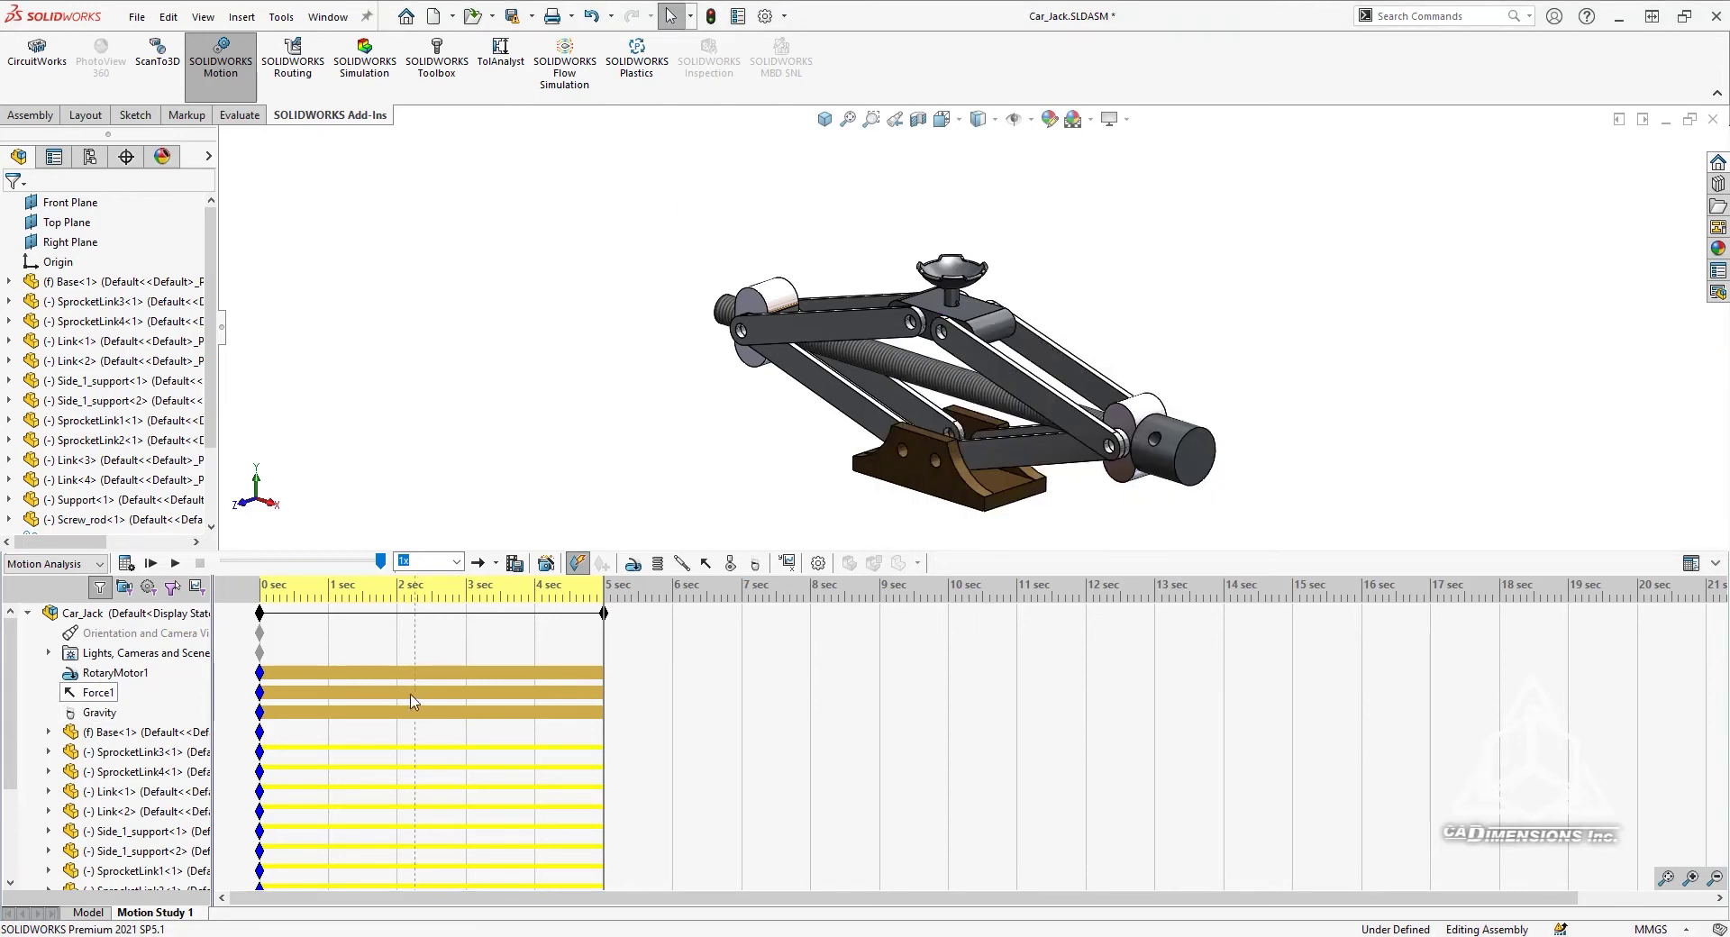
Step: Plot RotaryMotor1's Motor Torque magnitude (Forces category) over time as Plot2
left_click(787, 564)
left_click(136, 262)
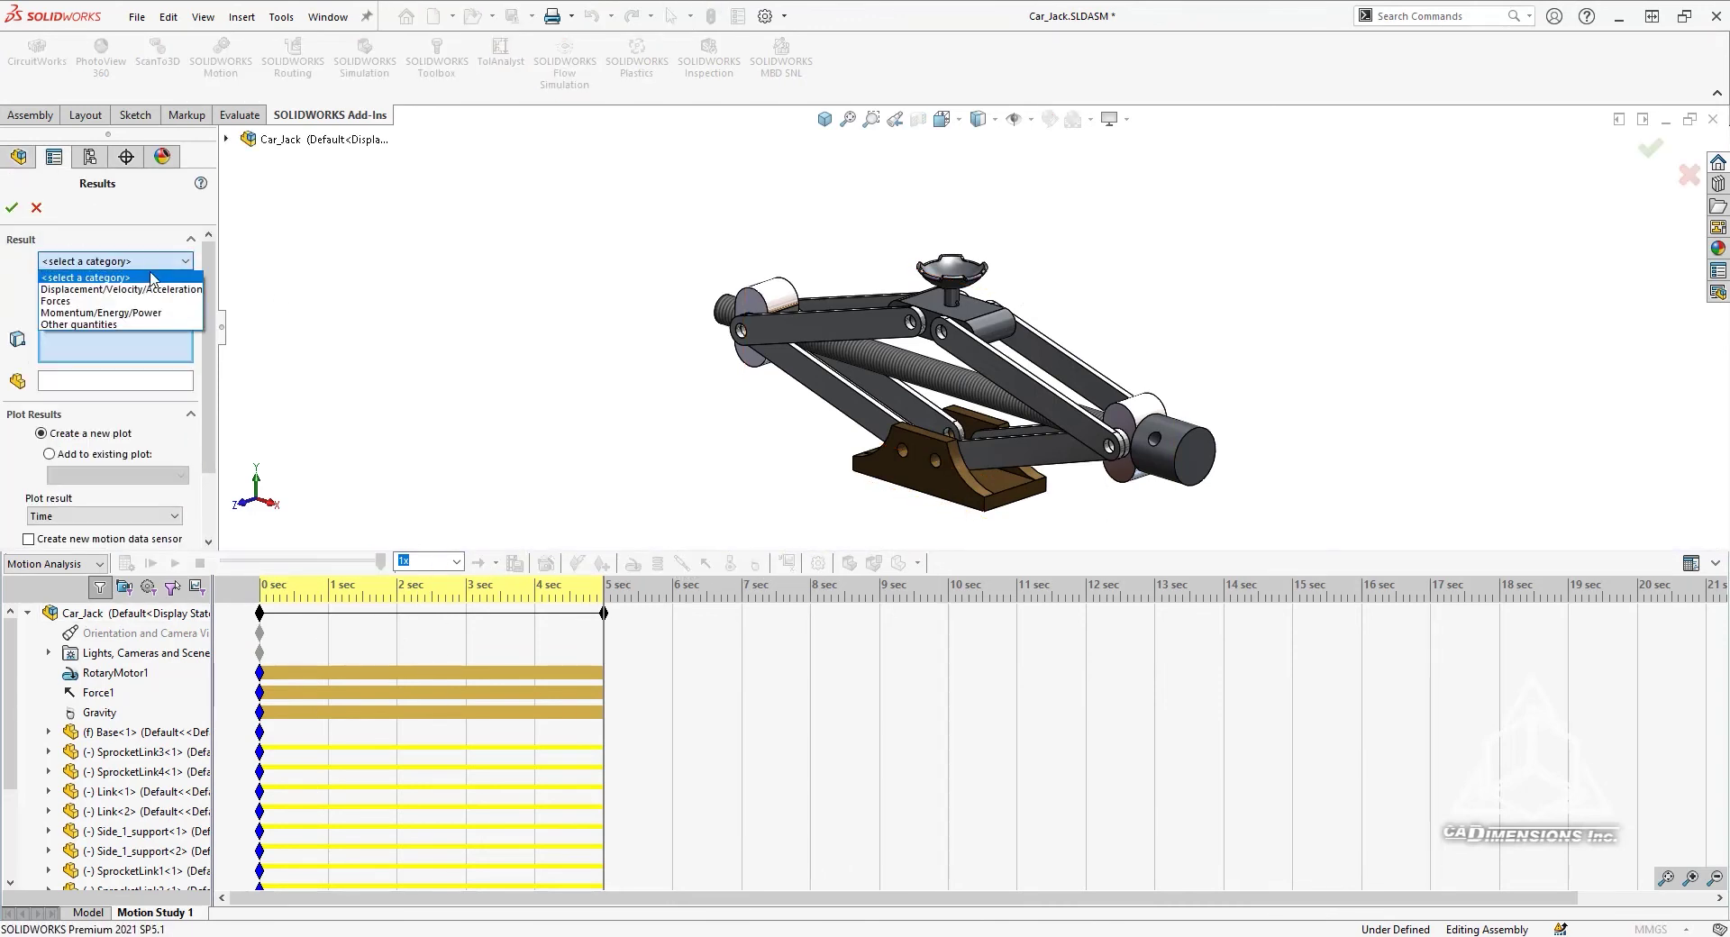
left_click(81, 301)
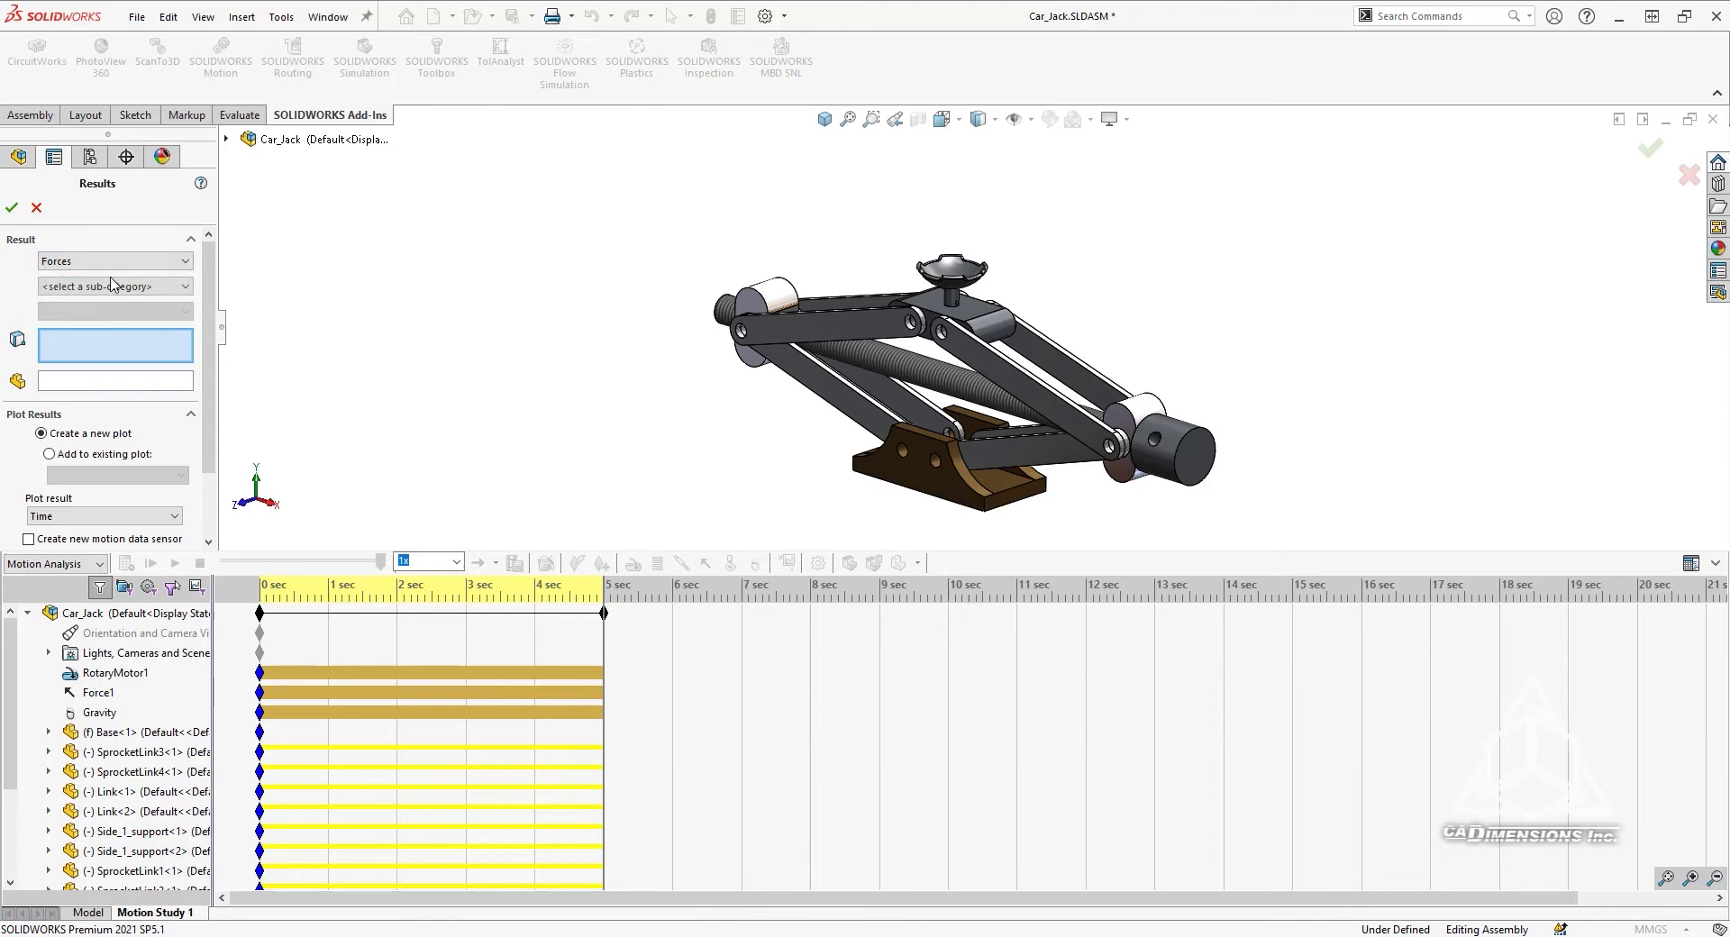
left_click(112, 287)
left_click(113, 326)
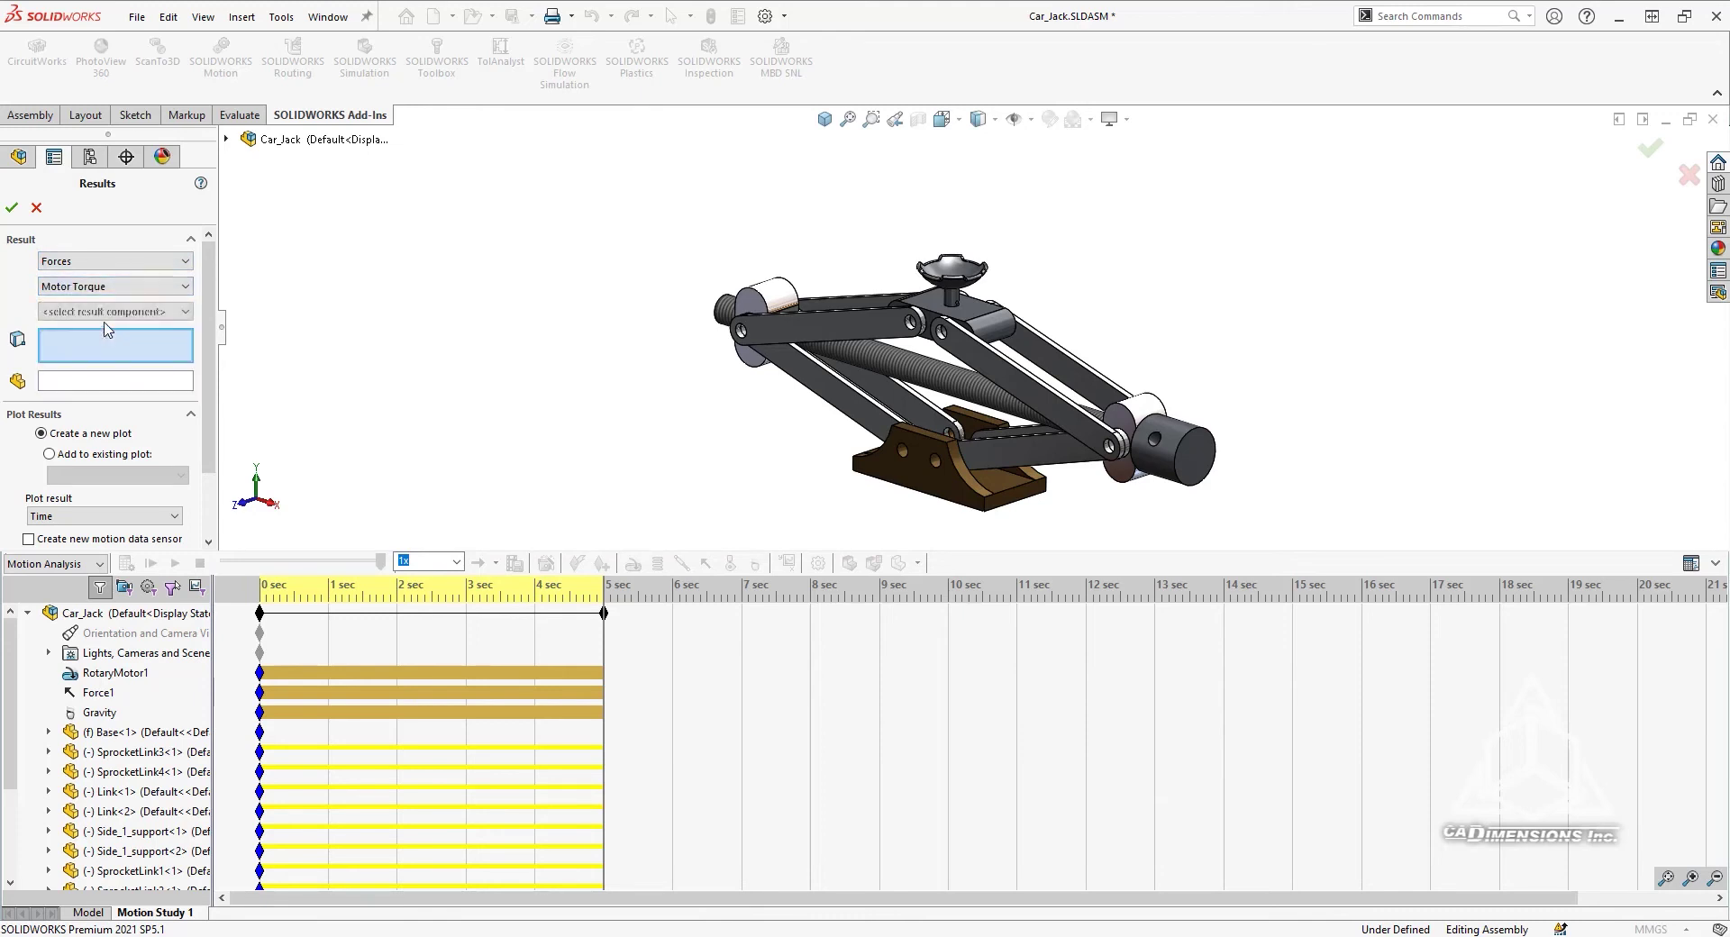
left_click(115, 312)
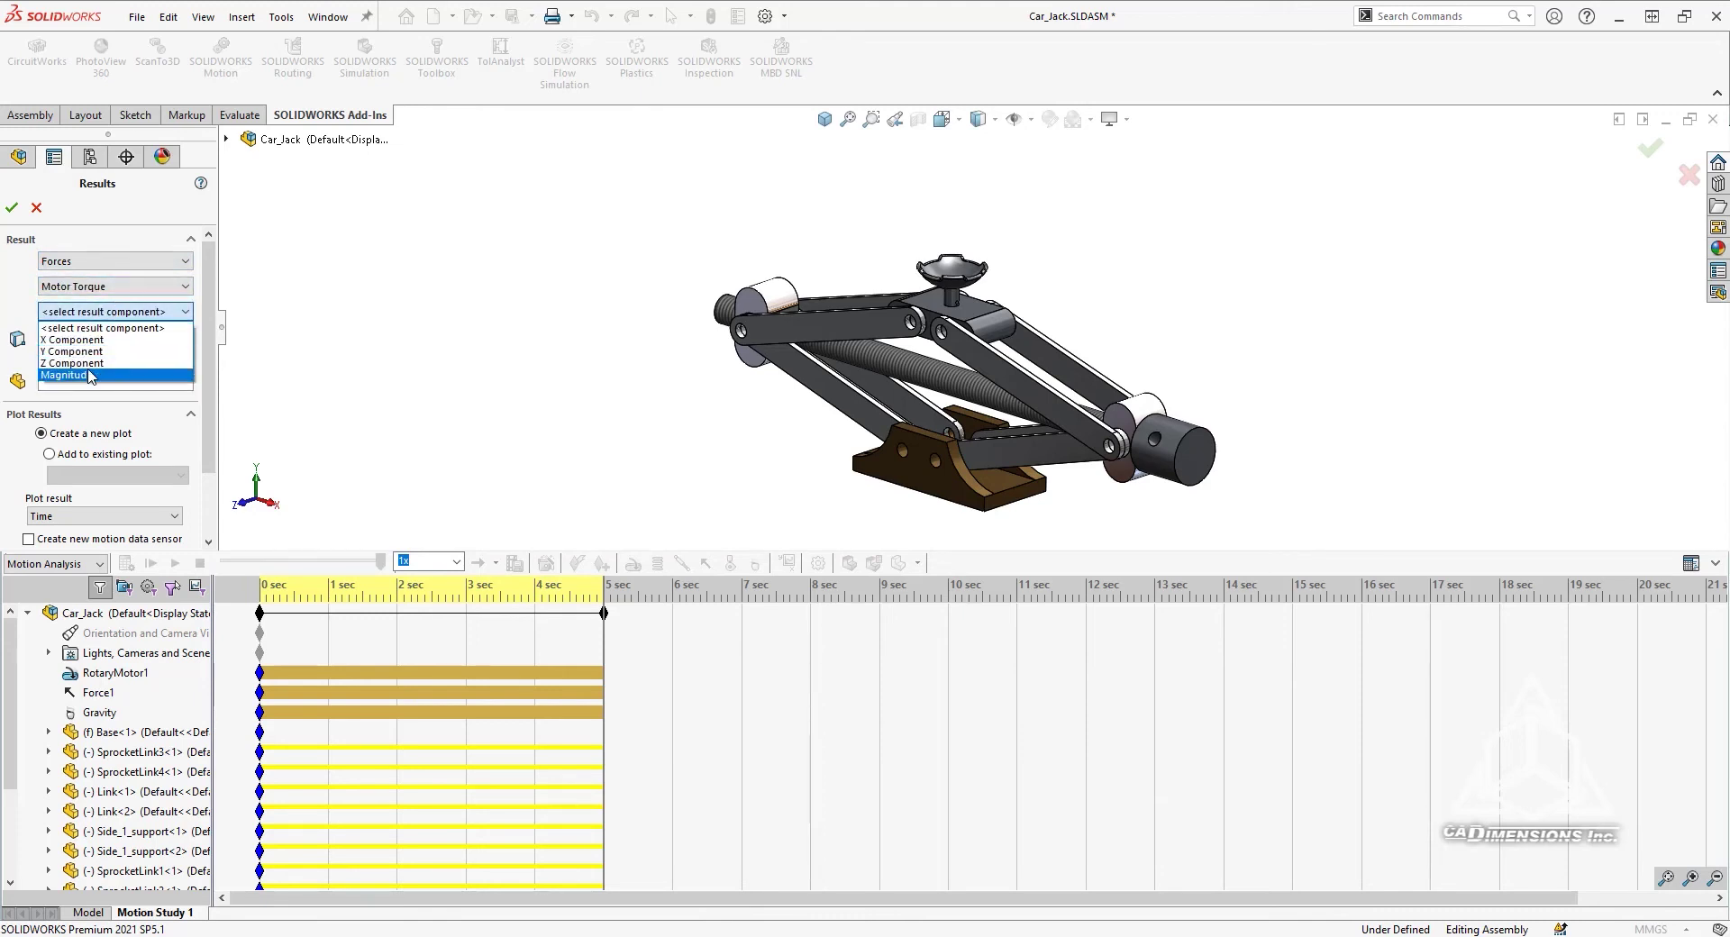
left_click(108, 383)
left_click(124, 674)
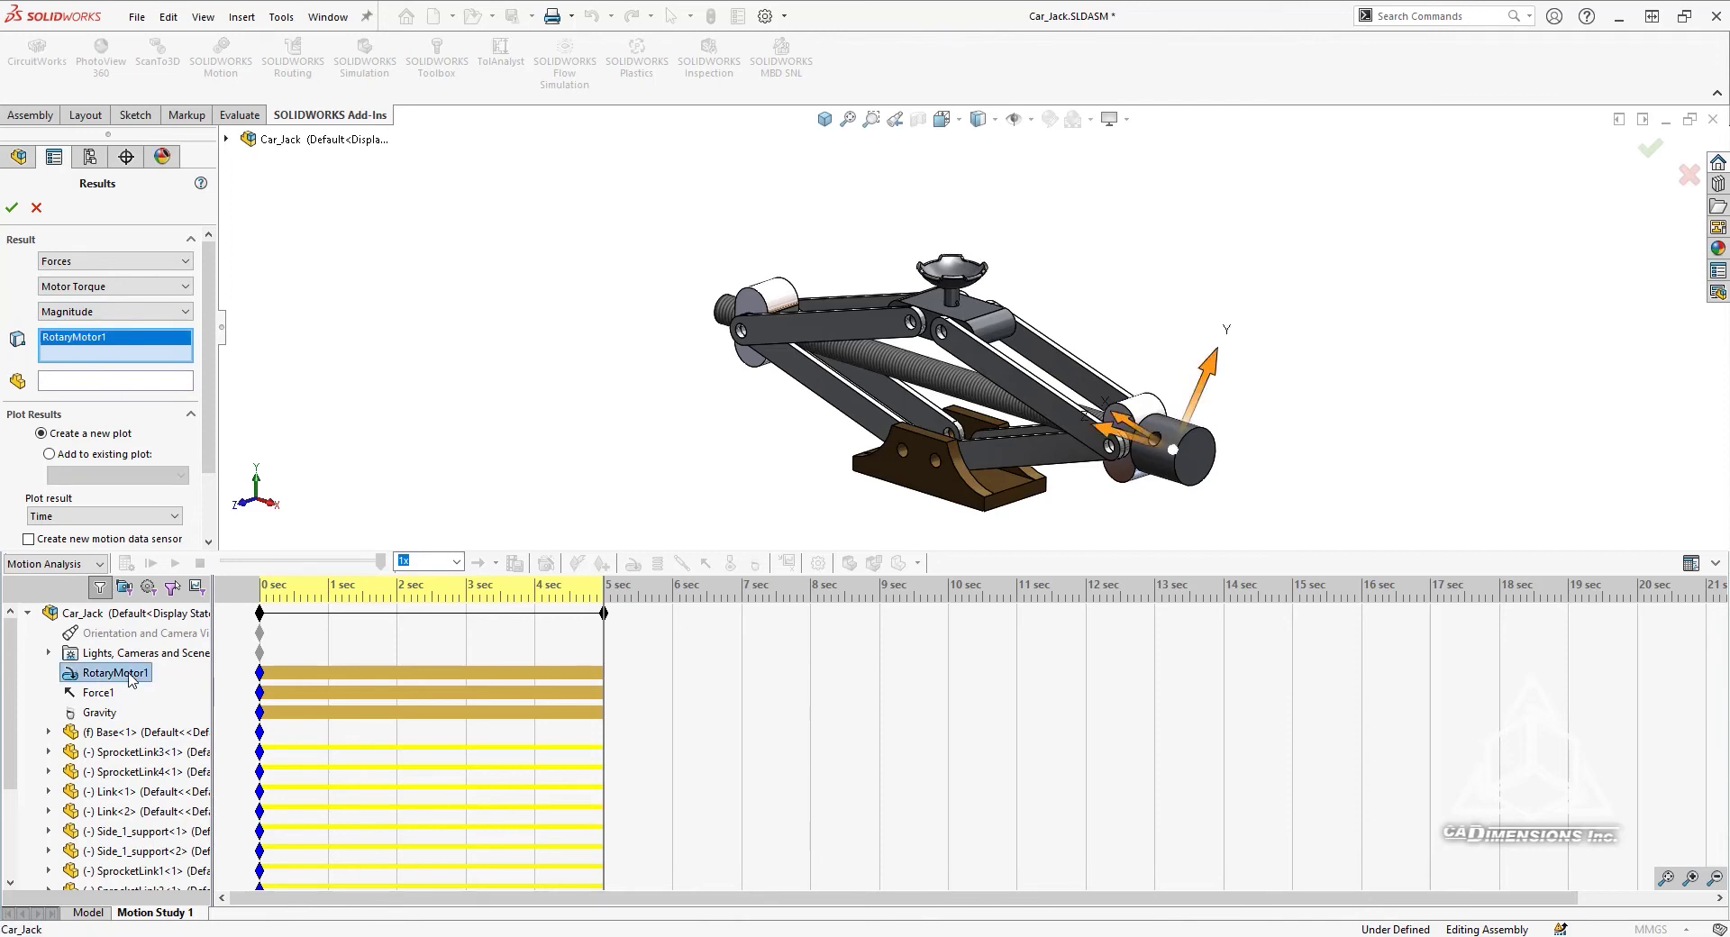
left_click(12, 208)
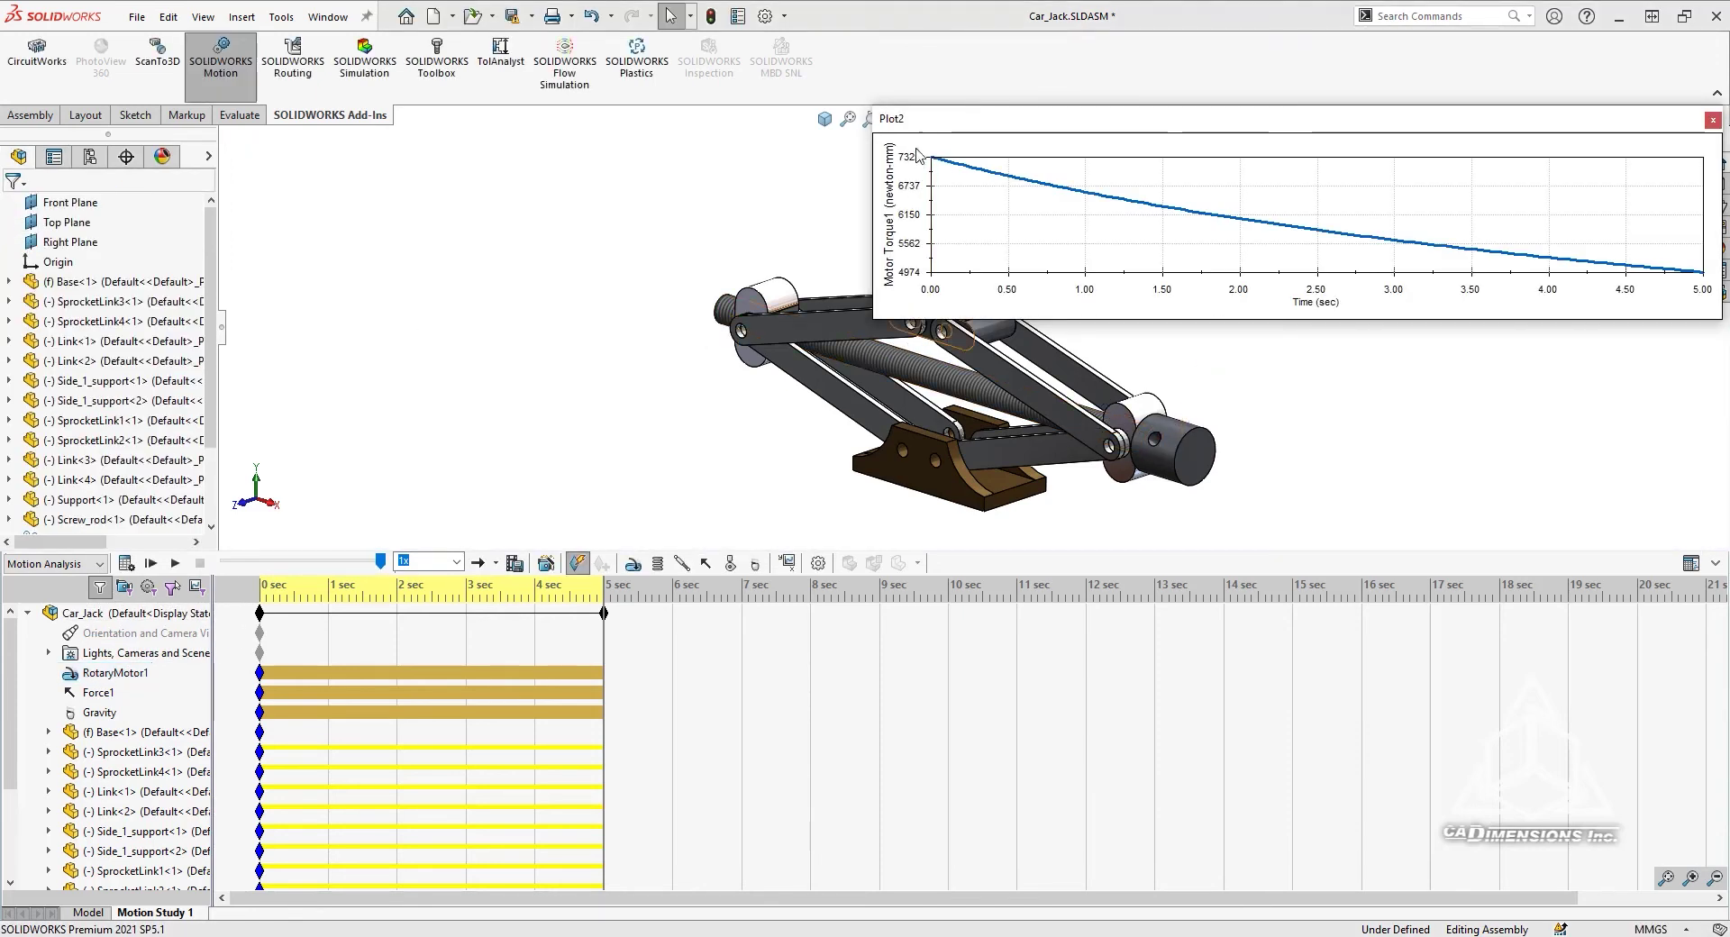